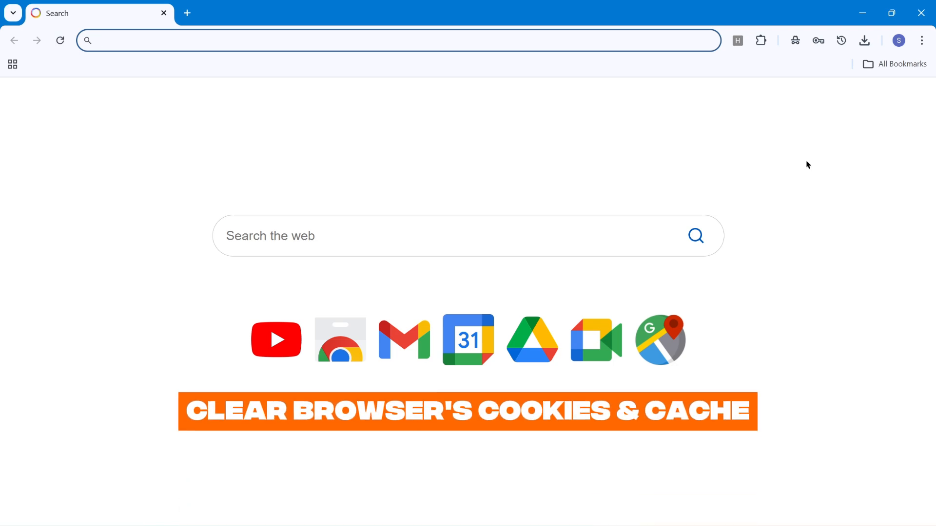
Reach Chrome's Delete browsing data dialog via Settings > Privacy and security
click(920, 42)
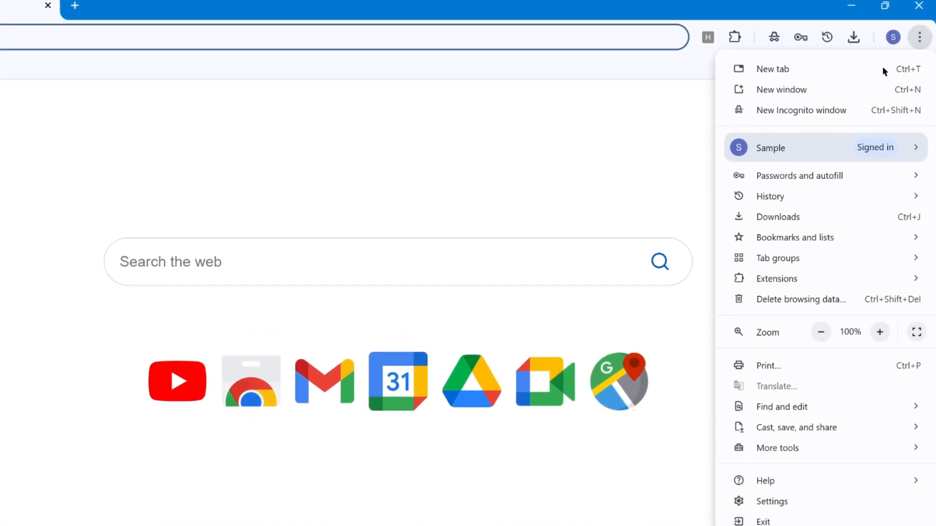
click(772, 511)
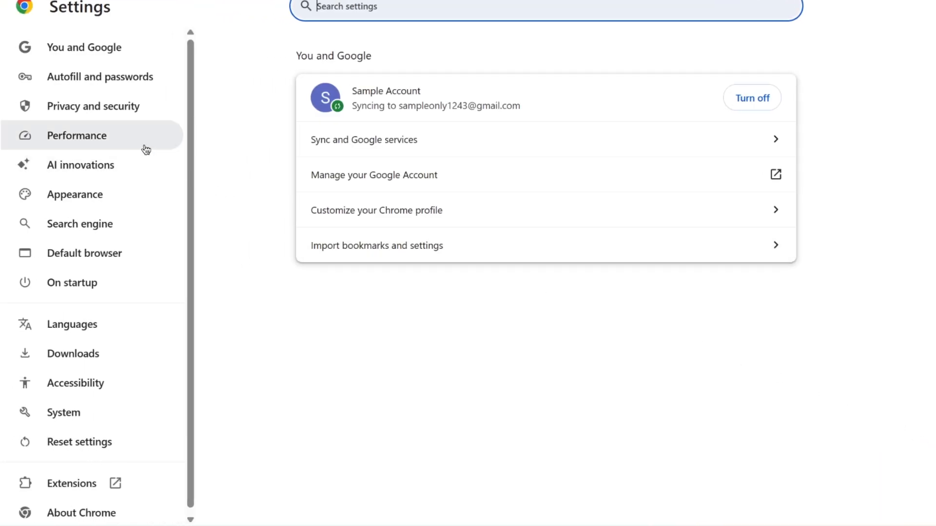
click(113, 118)
click(367, 358)
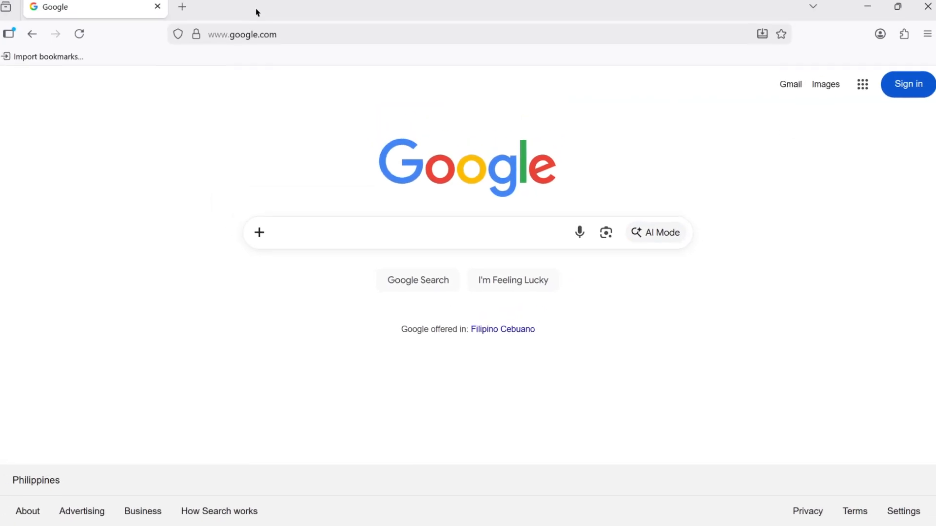
Clear Firefox's cookies and cached files from the Privacy & Security settings
click(918, 47)
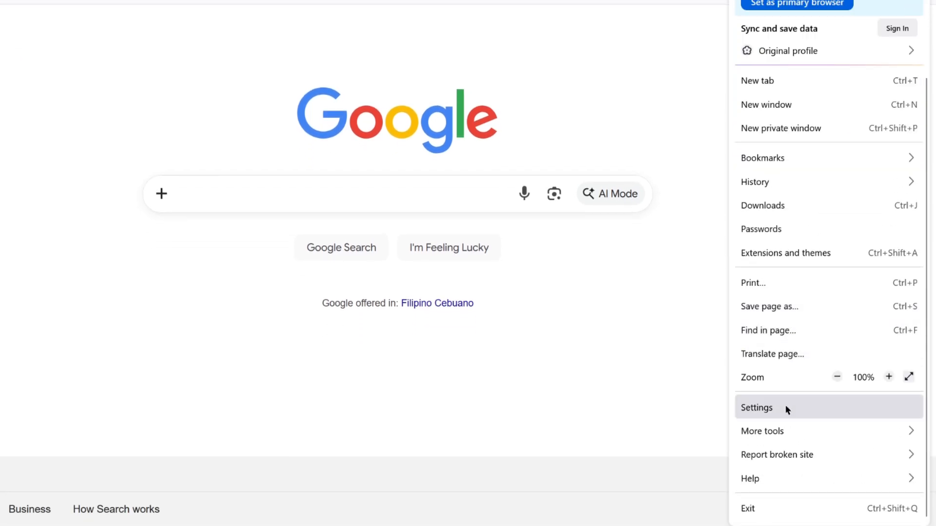
click(787, 409)
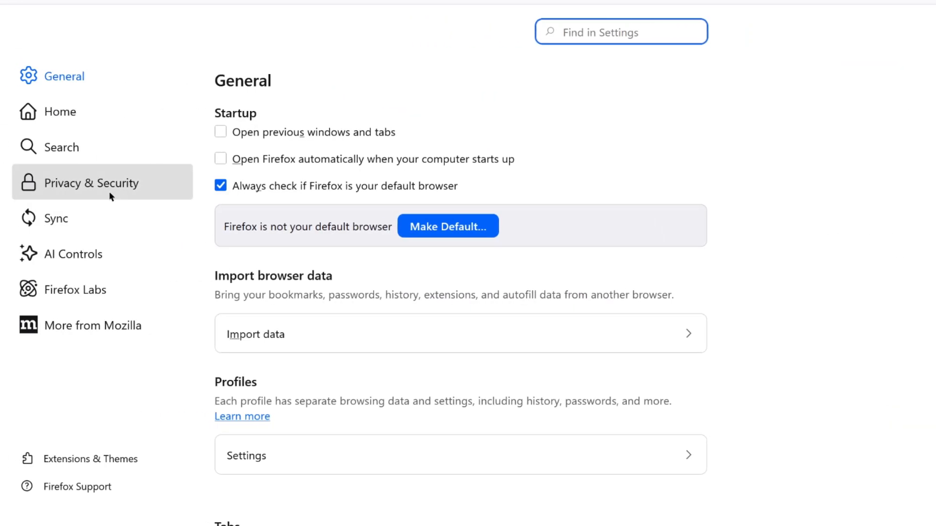
click(122, 192)
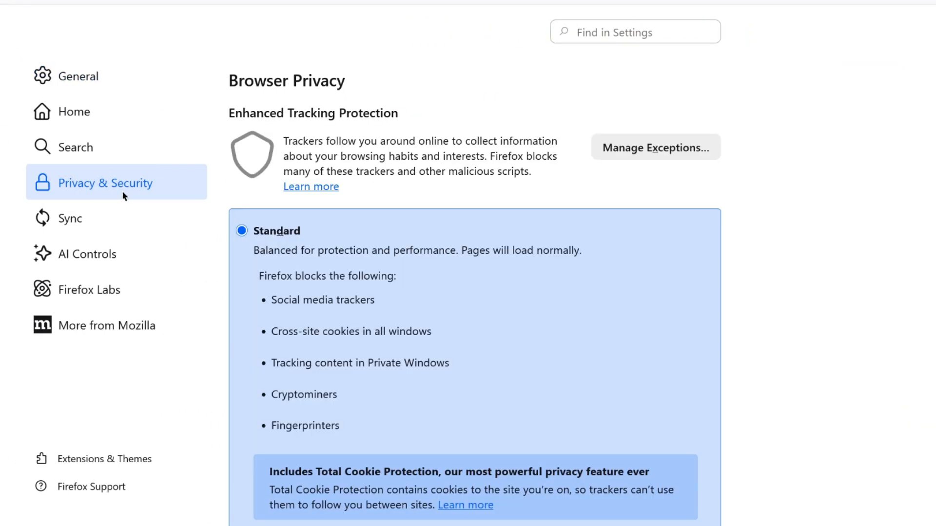
scroll(556, 244, down, 10)
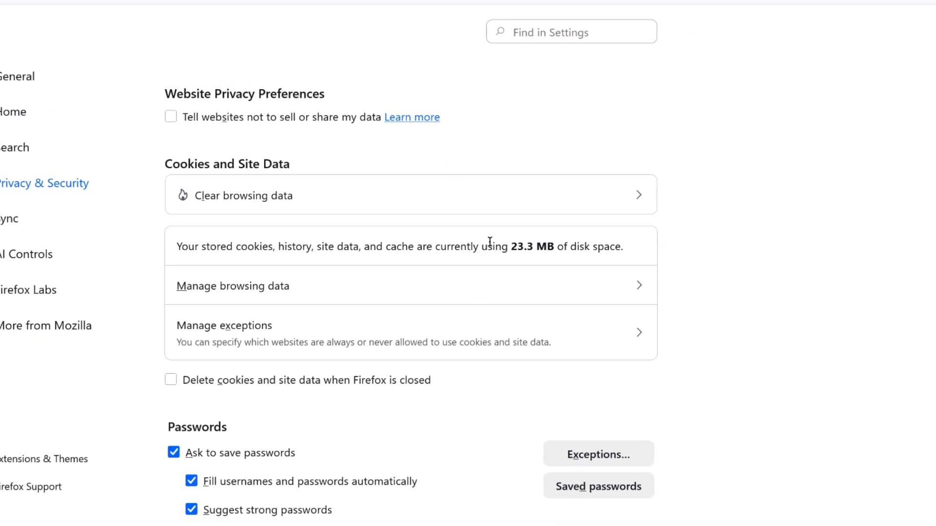
click(356, 195)
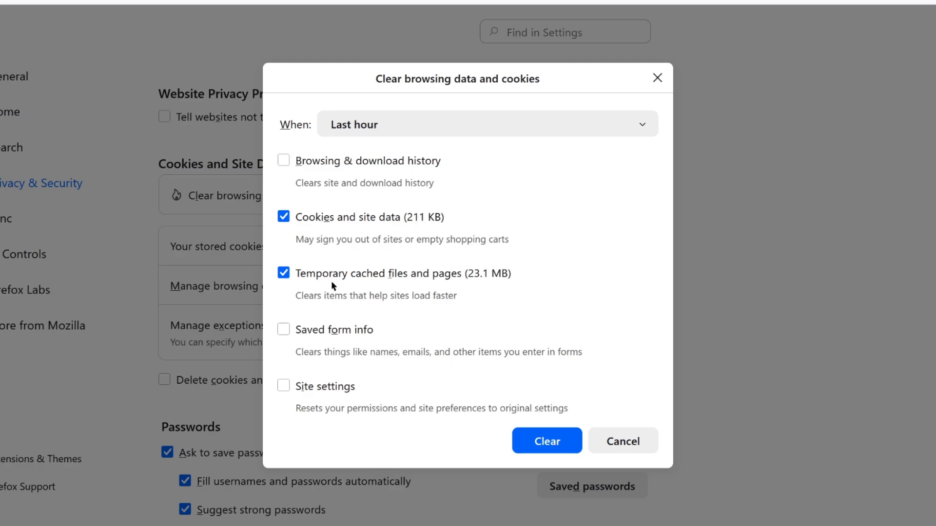
click(540, 444)
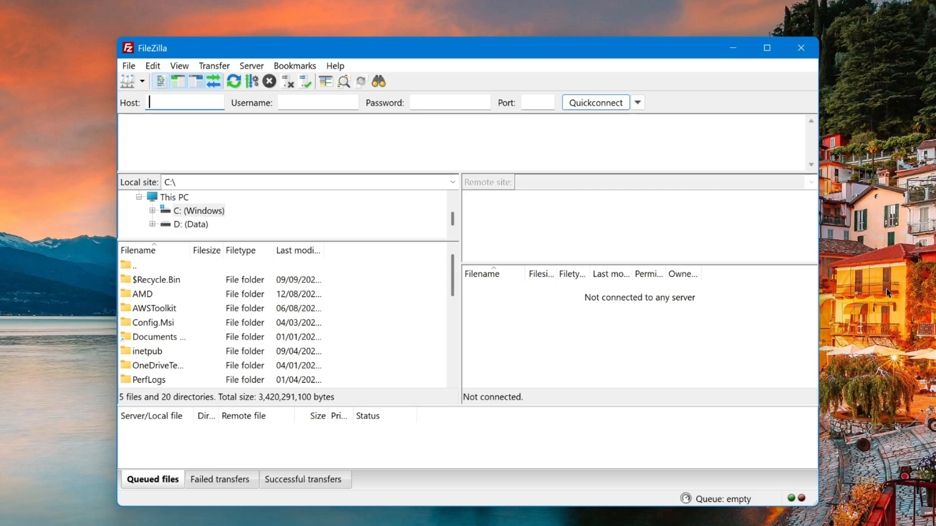
Connect to the saved hosting site through FileZilla's Site Manager
click(126, 67)
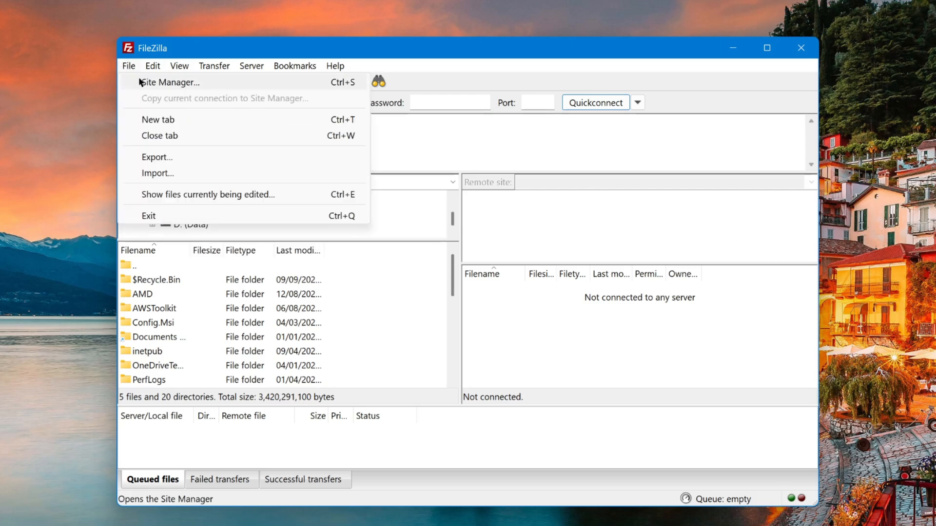
click(141, 83)
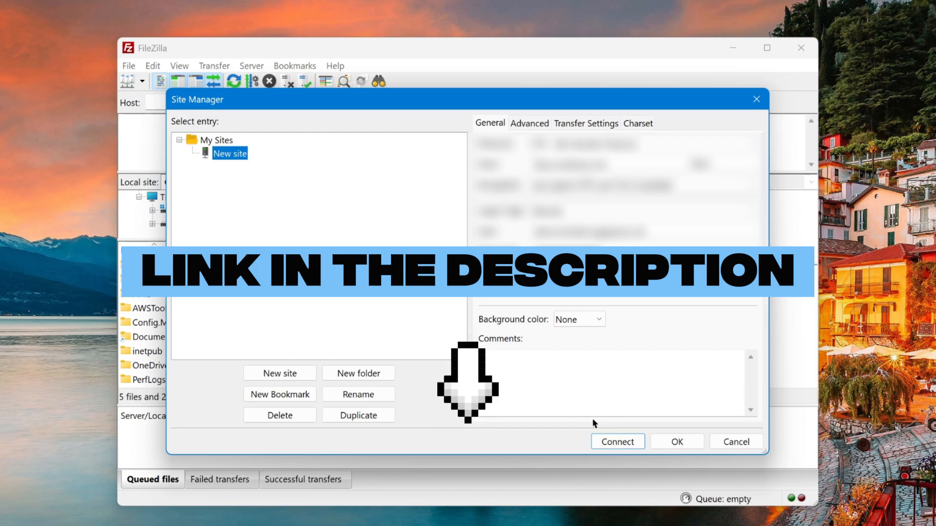
click(609, 439)
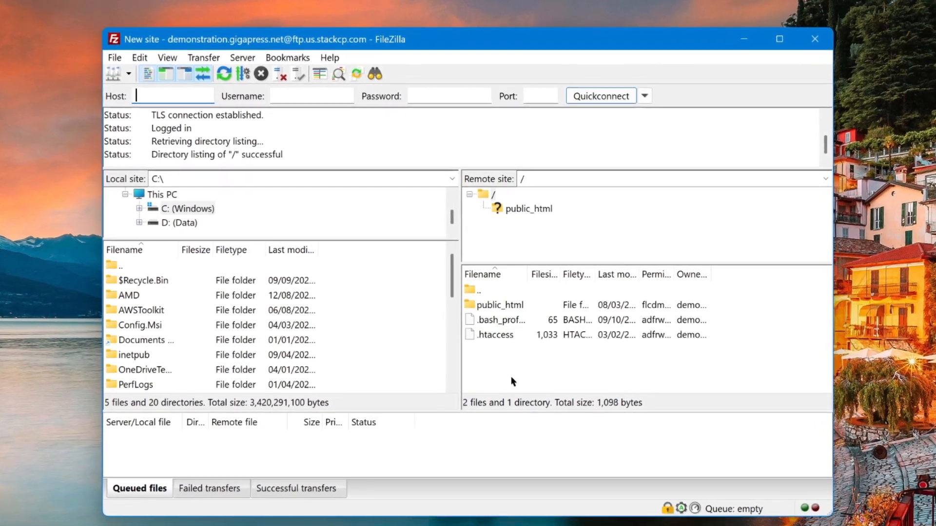
Download wp-config.php from the remote public_html folder
double_click(497, 306)
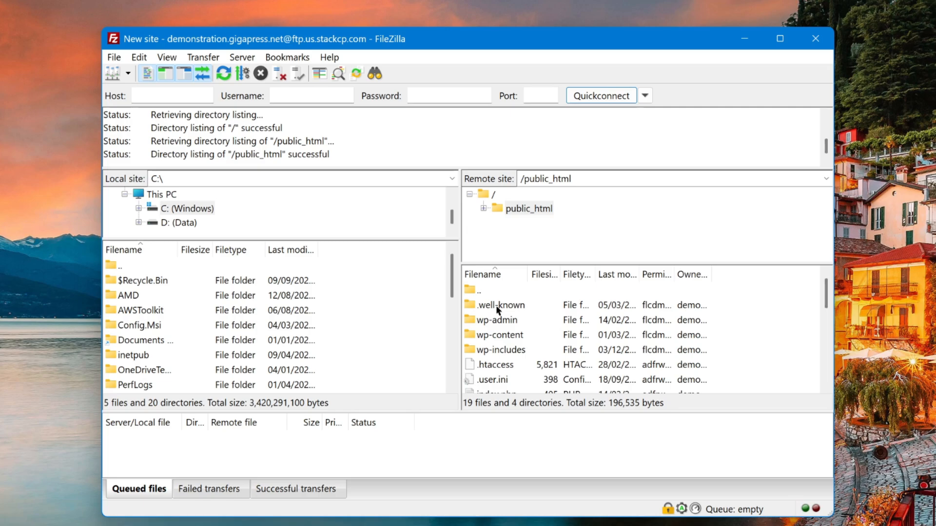
scroll(498, 309, down, 2)
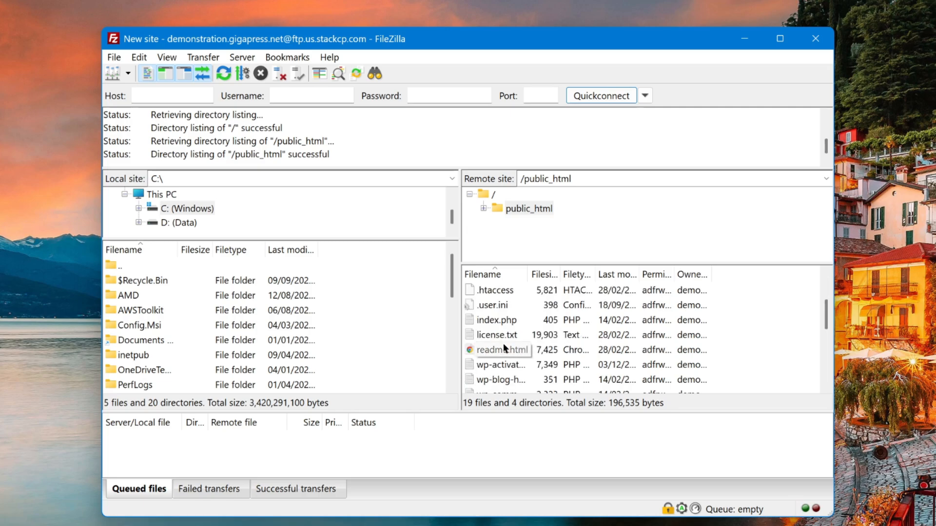
scroll(503, 345, down, 2)
click(501, 350)
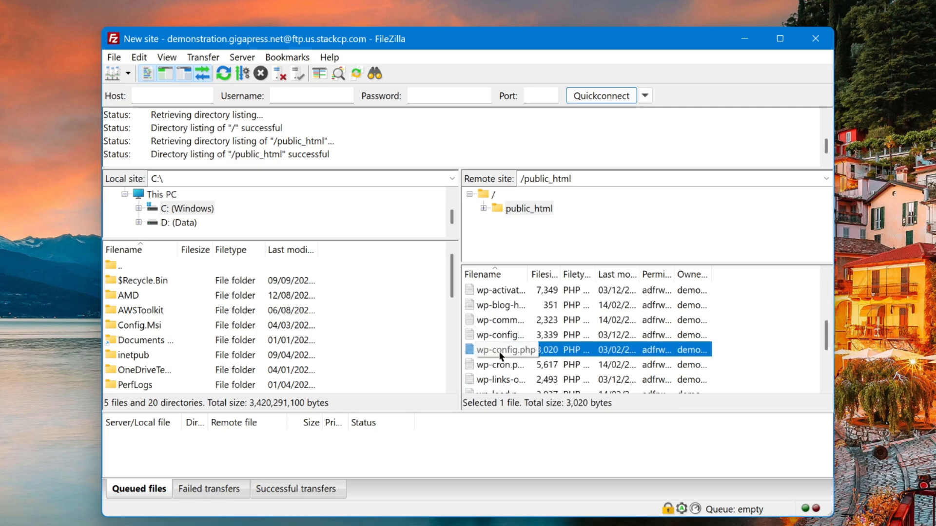
right_click(501, 357)
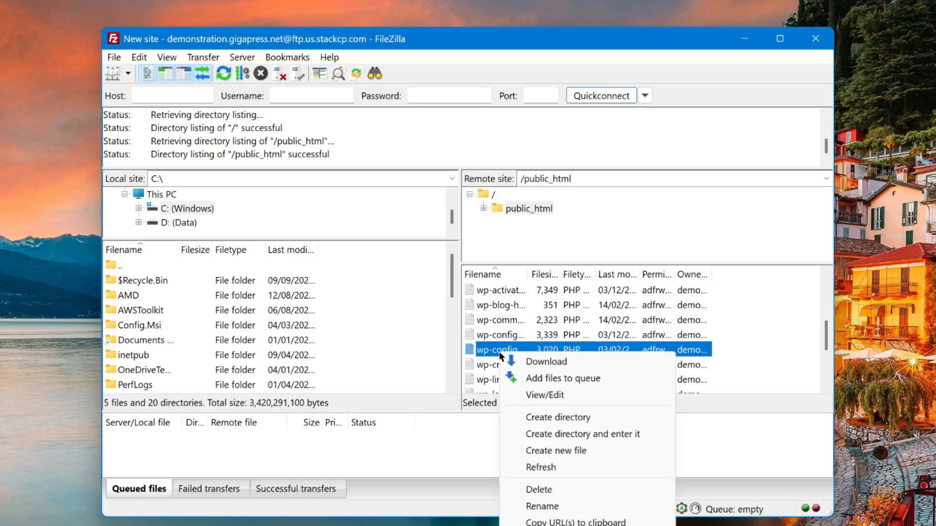
click(523, 362)
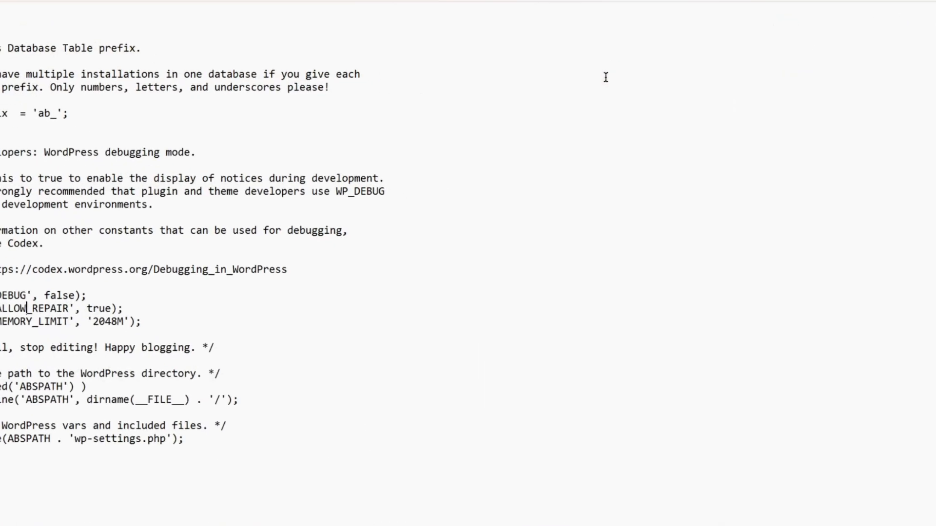
Paste WP_HOME and WP_SITEURL defines below WP_MEMORY_LIMIT, pointing them at demonstration.gigapress.net
click(135, 335)
text(define('WP_HOME', 'http://yoursite.com'); define('WP_SITEURL', 'http://yoursite.com');)
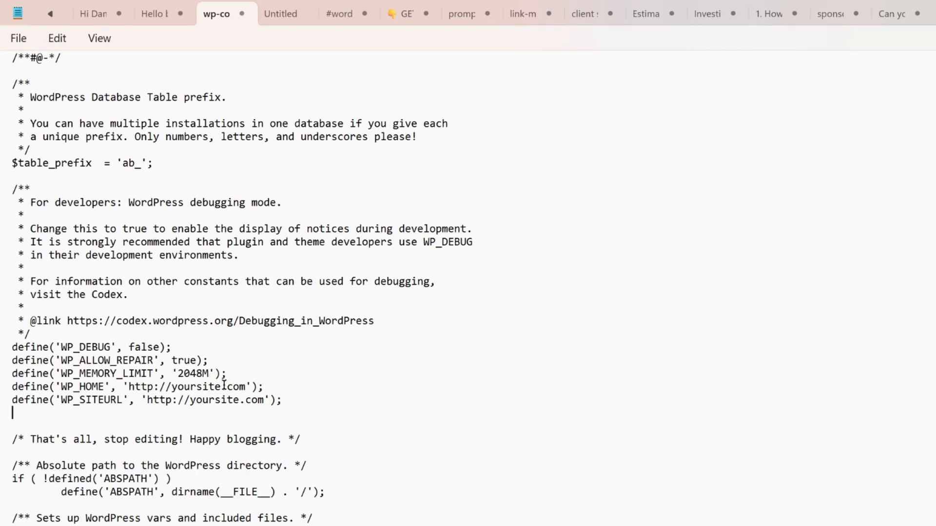
drag(219, 388, 172, 388)
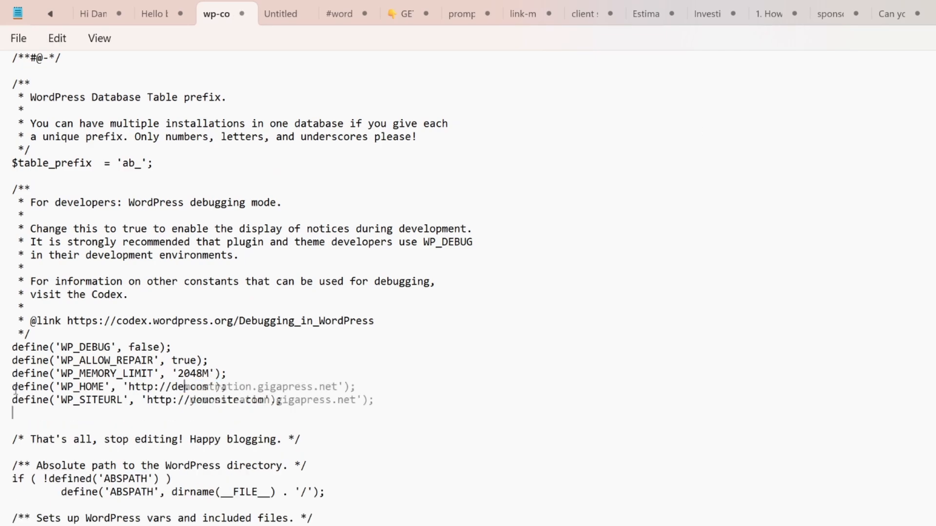
drag(12, 388, 386, 403)
click(19, 39)
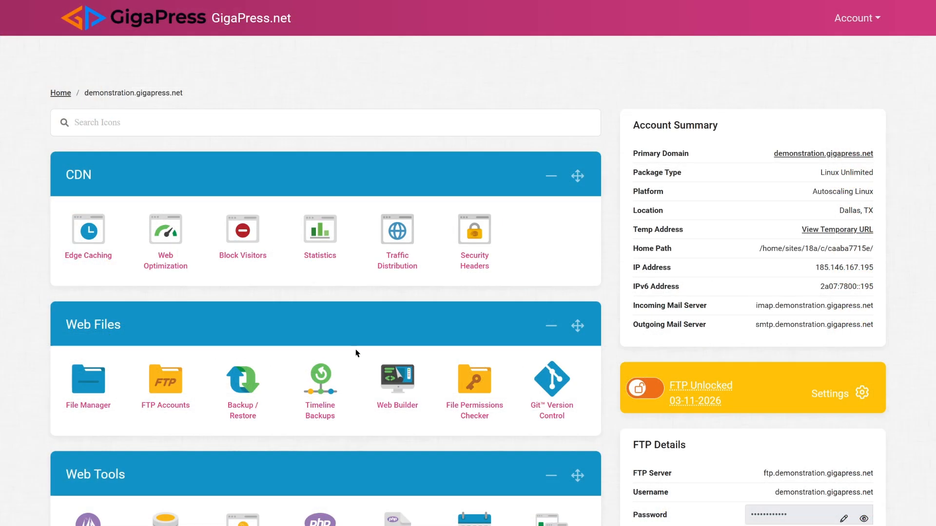
Open /public_html/wp-config.php in the GigaPress File Manager's Code Editor
scroll(357, 353, down, 2)
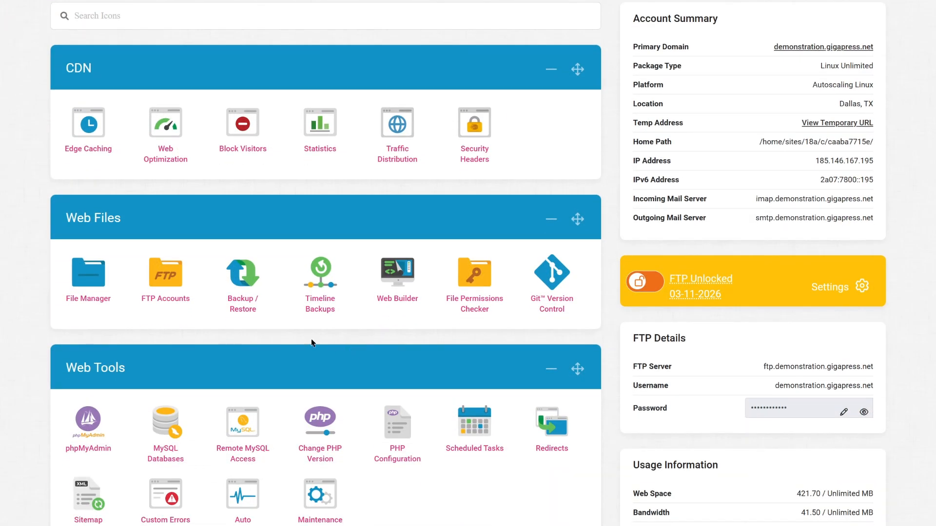
click(98, 274)
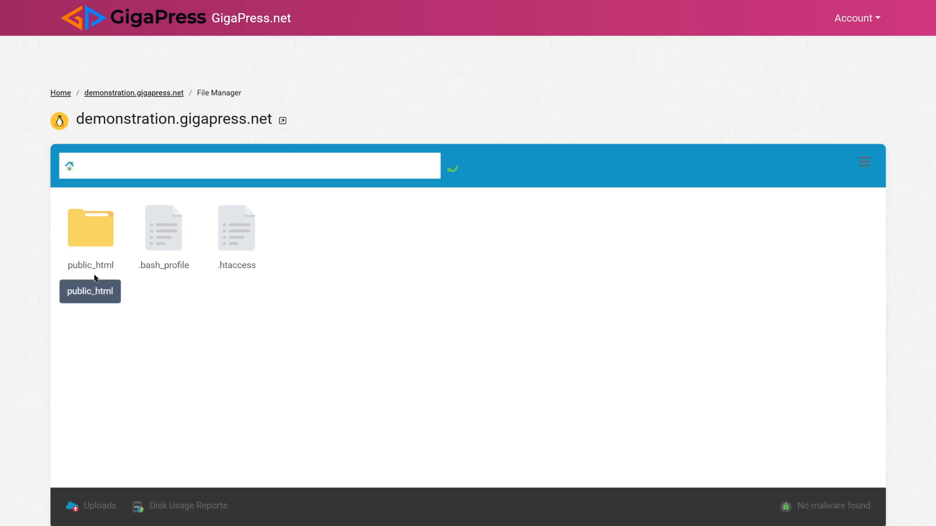
double_click(93, 227)
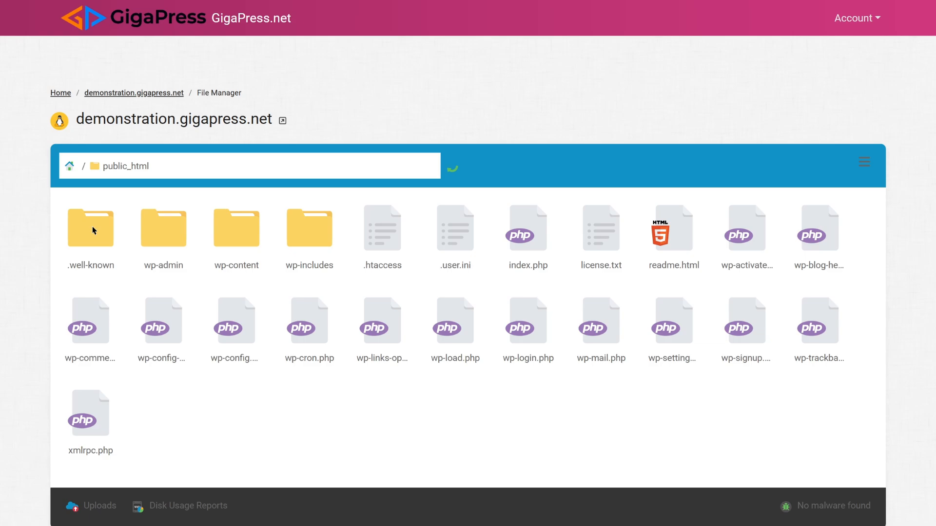
click(240, 328)
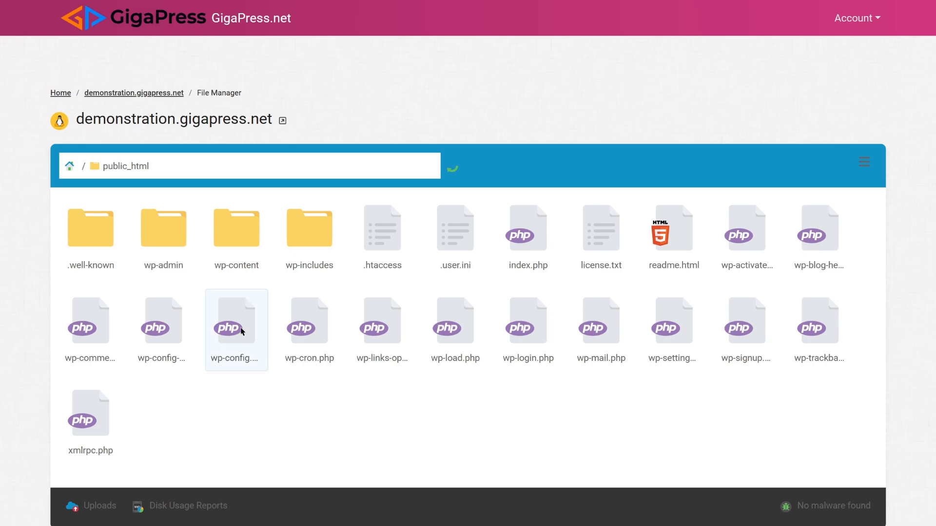
right_click(240, 360)
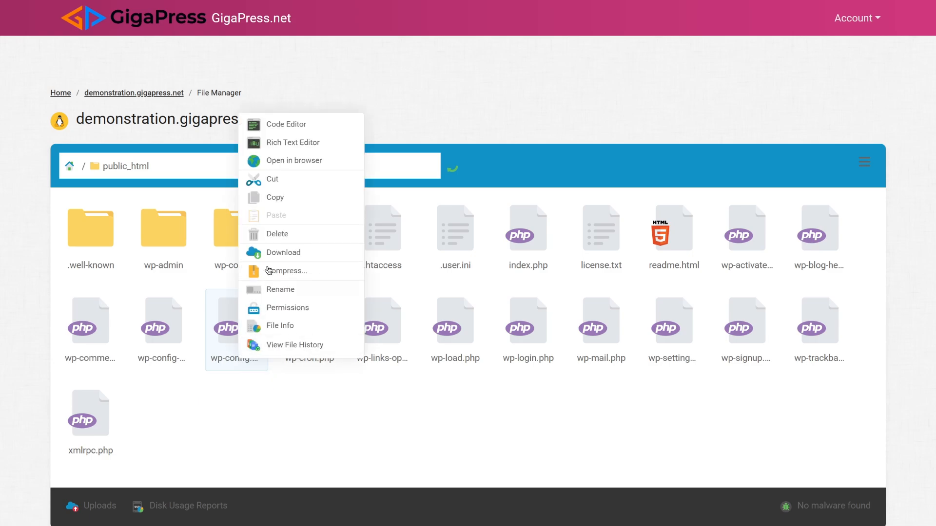
click(292, 129)
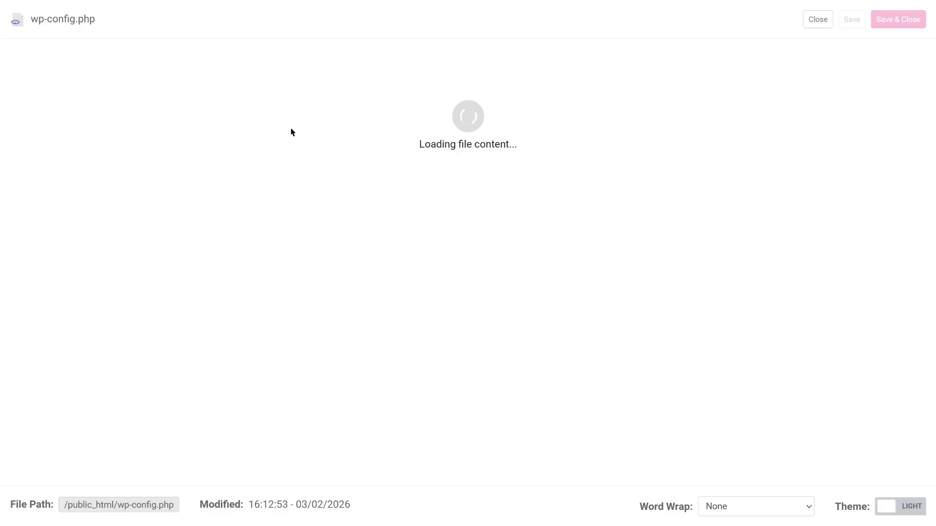
Paste the WP_HOME and WP_SITEURL define lines as plain text after line 94
scroll(240, 330, down, 6)
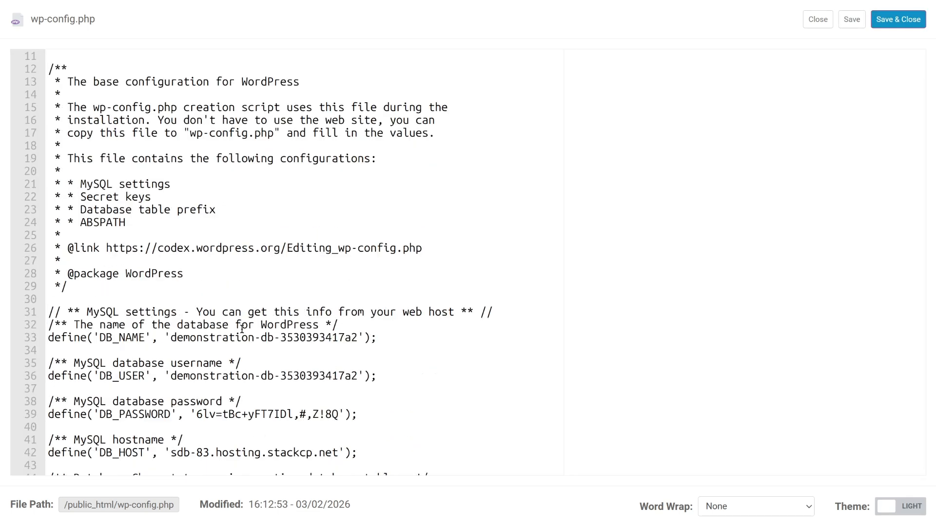
scroll(239, 330, down, 11)
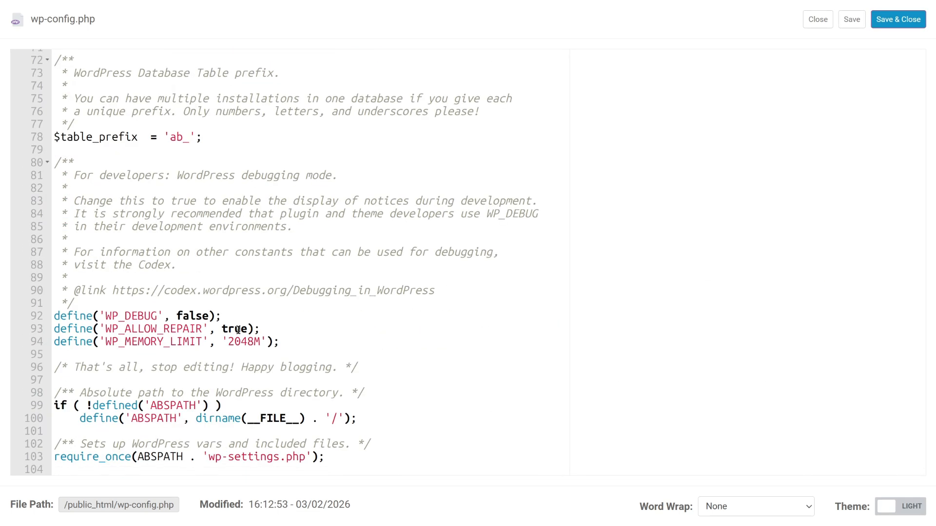
click(301, 342)
key(Return)
right_click(198, 360)
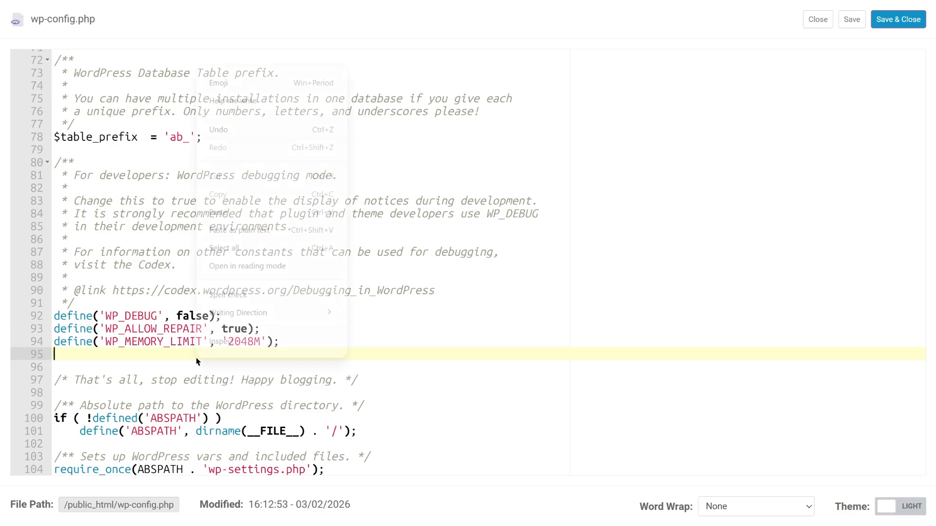
click(270, 230)
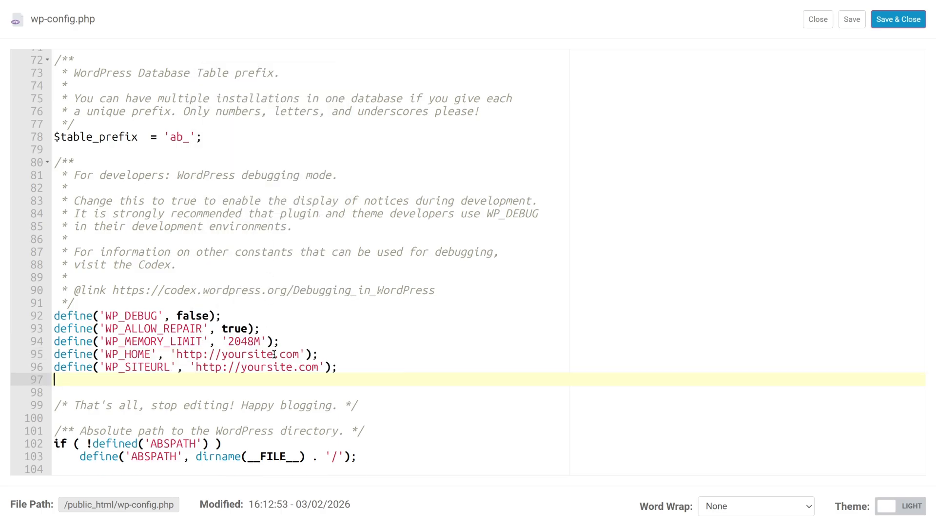
key(BackSpace)
Replace yoursite.com with demonstration.gigapress.net in both lines, then close the editor without saving
drag(299, 355, 222, 355)
text(demonstration)
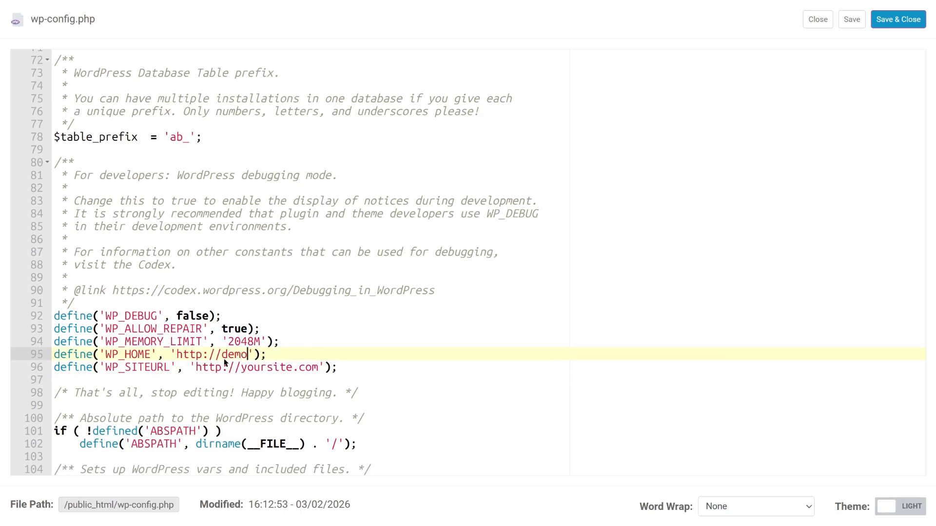
text(.gigapress.net)
drag(319, 367, 241, 367)
text(demonstration.gigap)
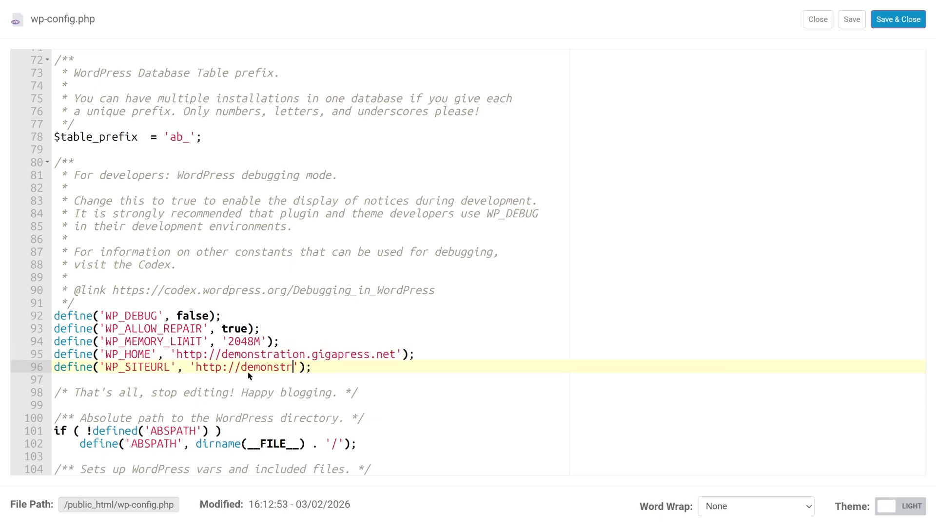
text(ress.net)
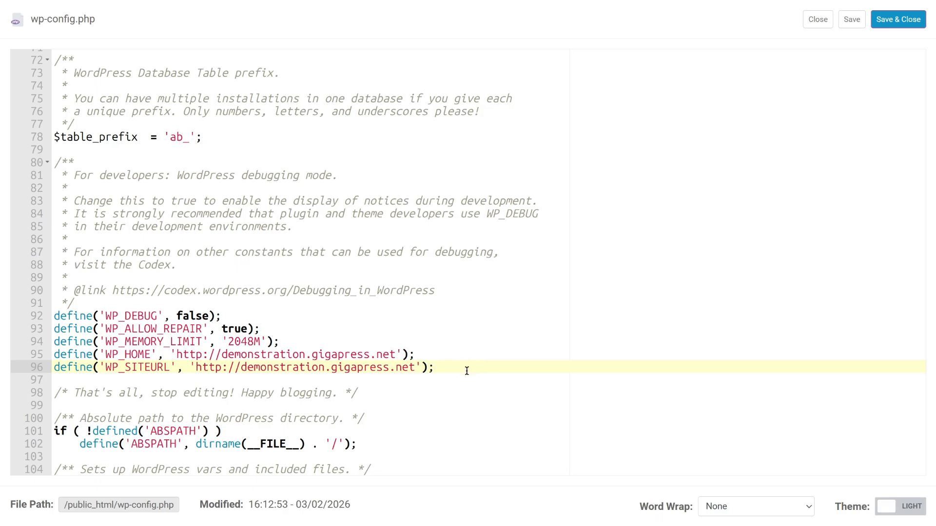
drag(466, 369, 52, 355)
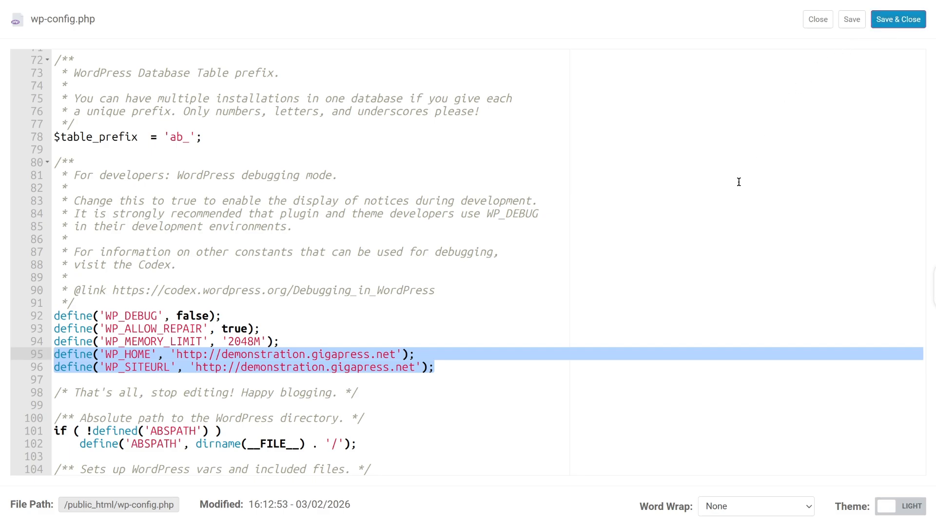
click(818, 21)
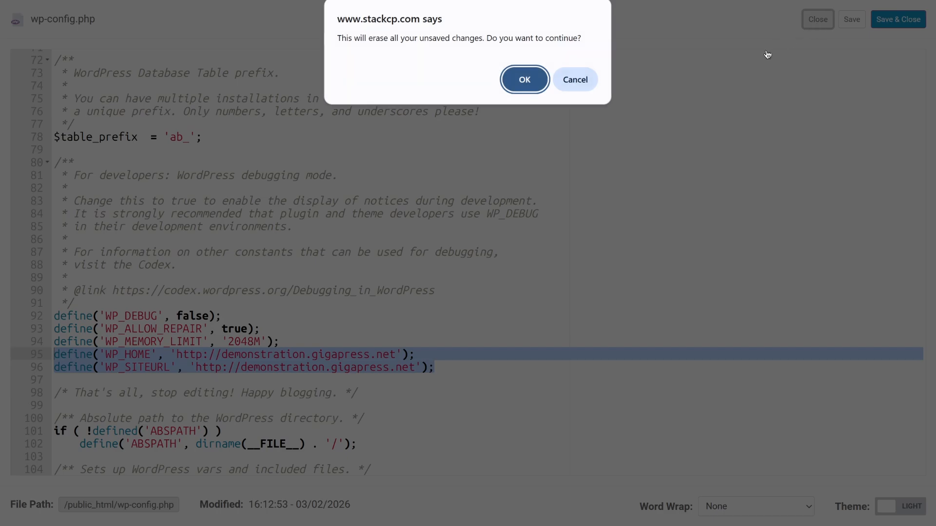
click(525, 80)
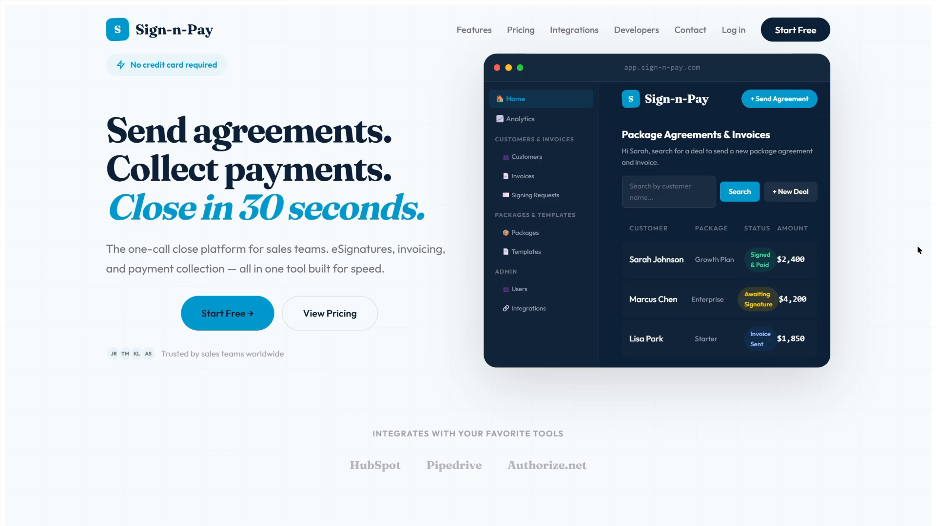
Scroll through the Sign-n-Pay homepage to confirm it loads properly
scroll(255, 232, down, 8)
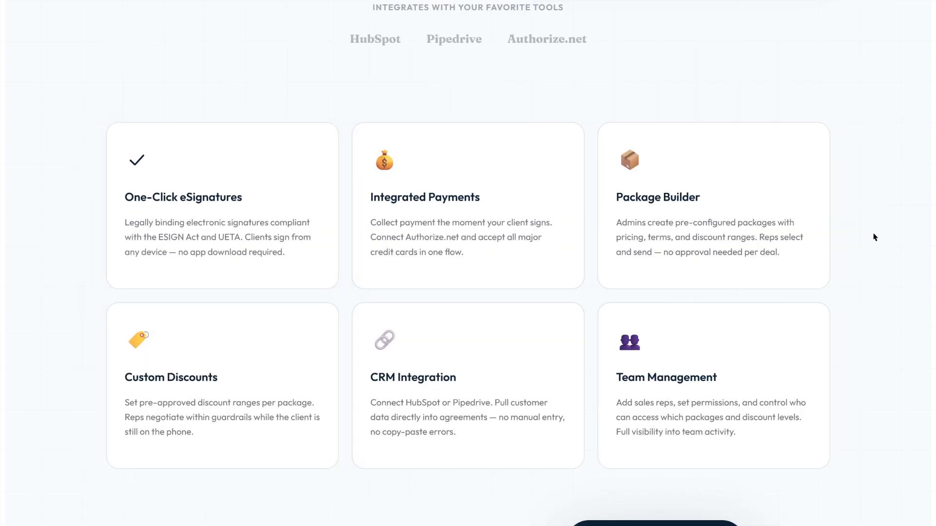
scroll(874, 237, down, 4)
scroll(874, 237, down, 4)
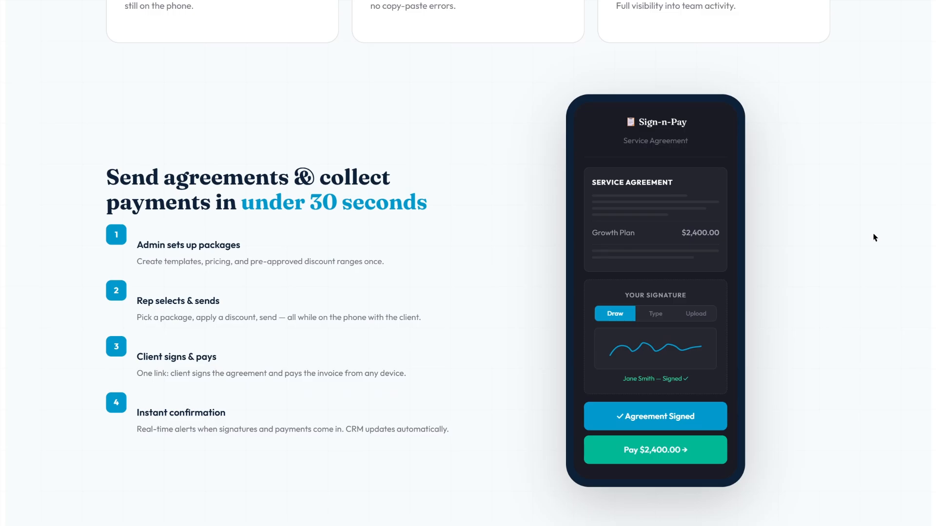
scroll(874, 238, up, 16)
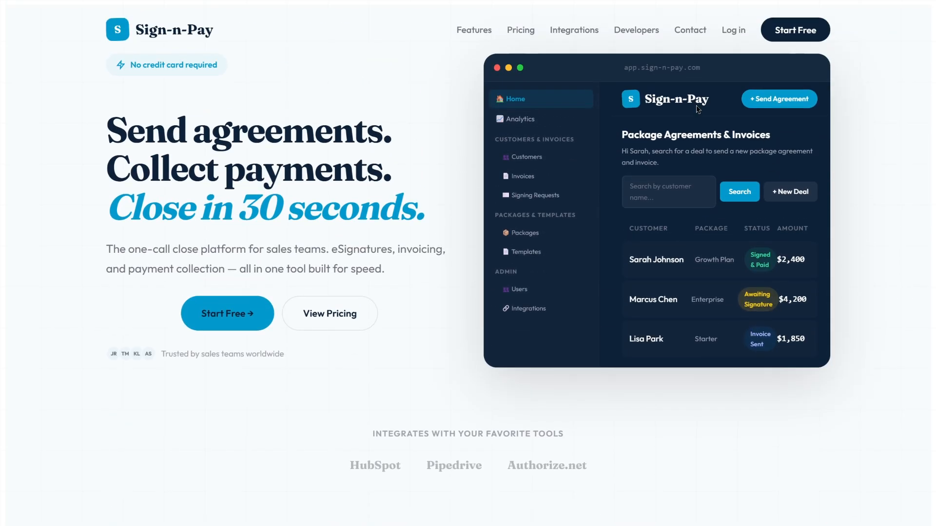
Open the Sign-n-Pay Features page and scroll through it
click(472, 32)
scroll(858, 276, down, 6)
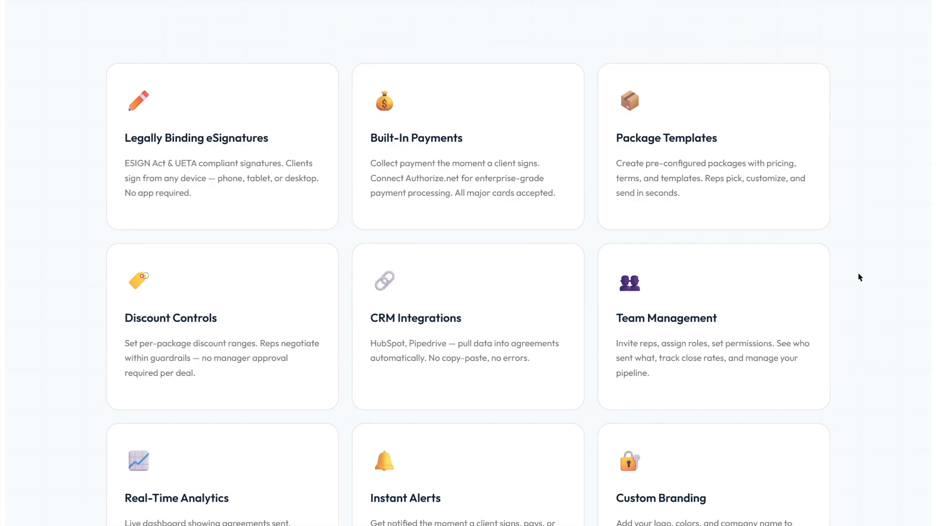
scroll(859, 277, down, 8)
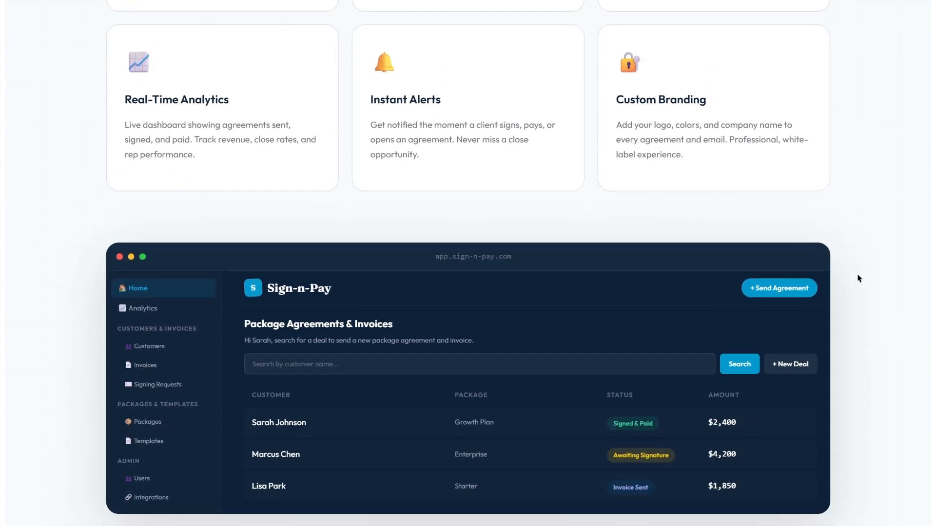
scroll(859, 278, down, 2)
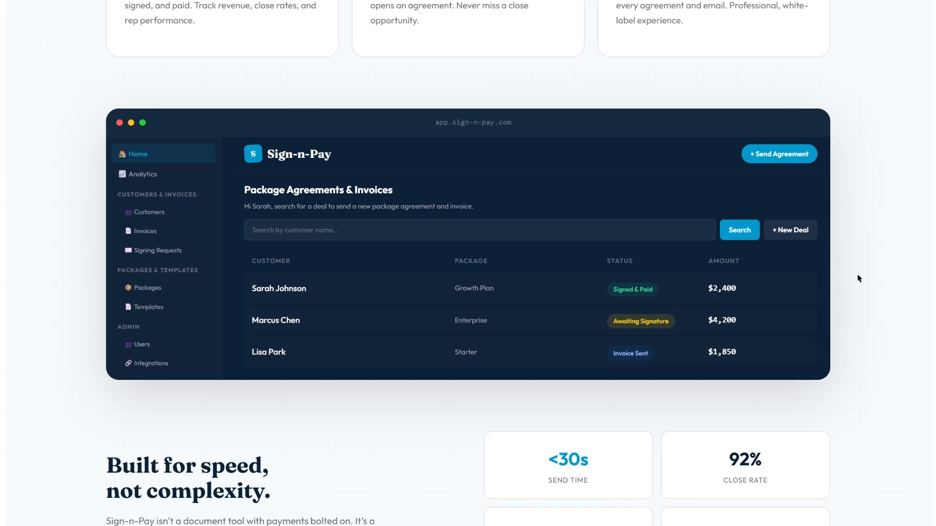
scroll(858, 278, down, 6)
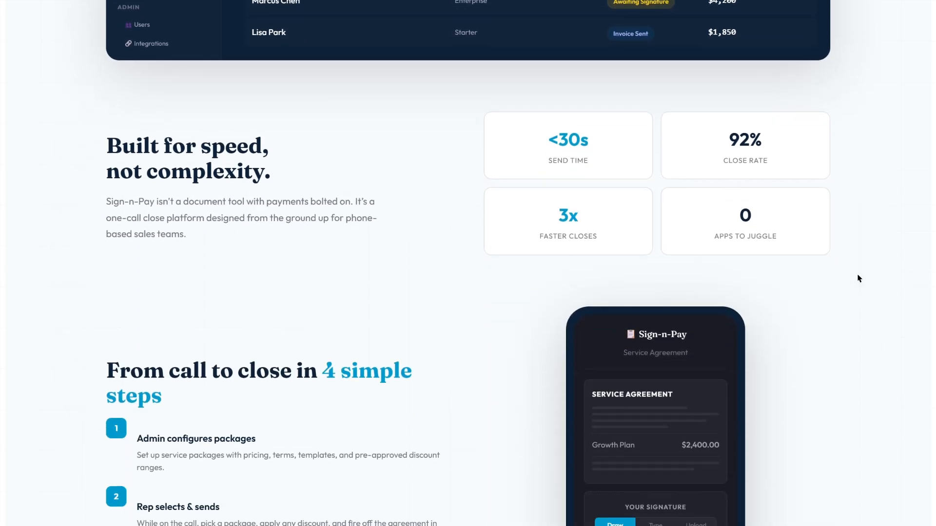
scroll(858, 279, down, 6)
scroll(858, 278, up, 8)
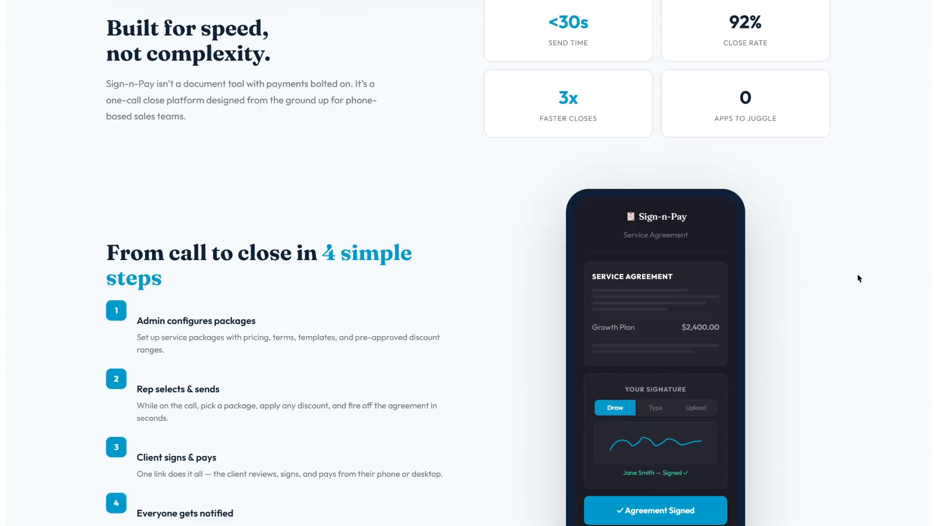
scroll(859, 278, up, 12)
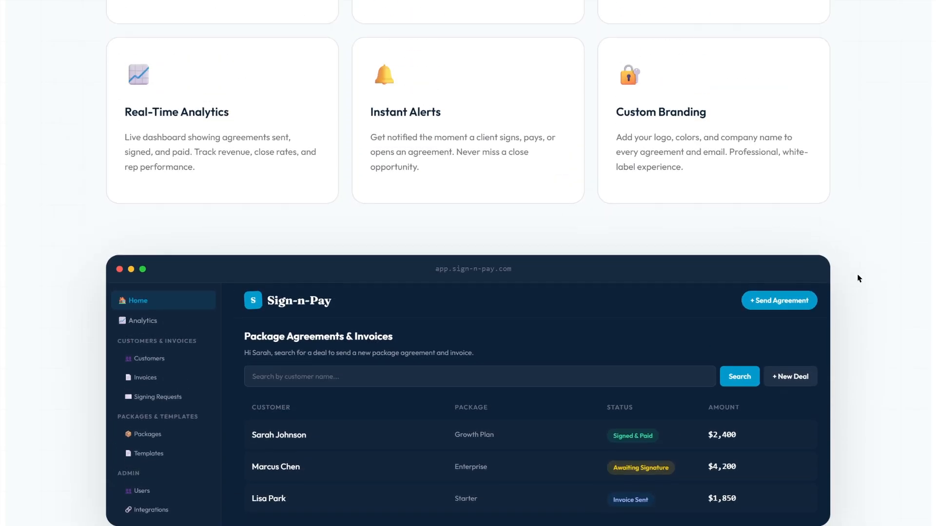
scroll(858, 279, up, 2)
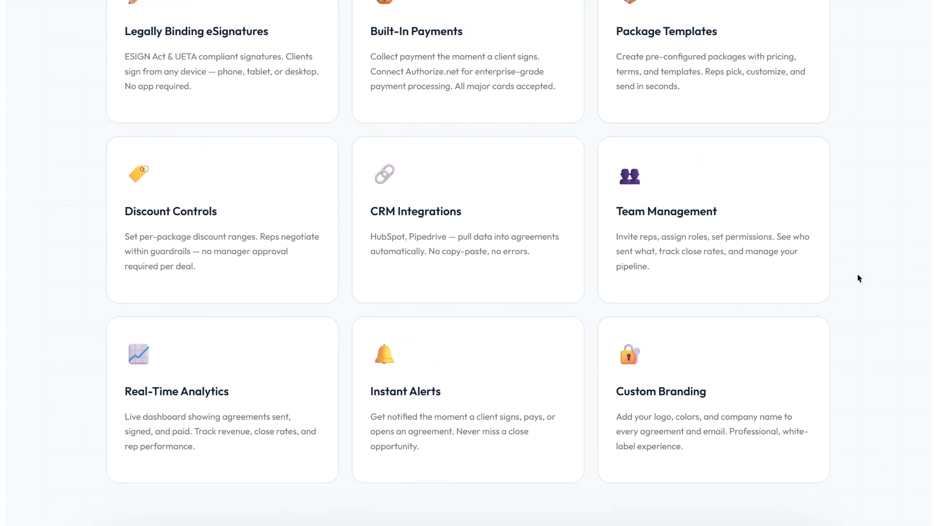
scroll(858, 279, up, 2)
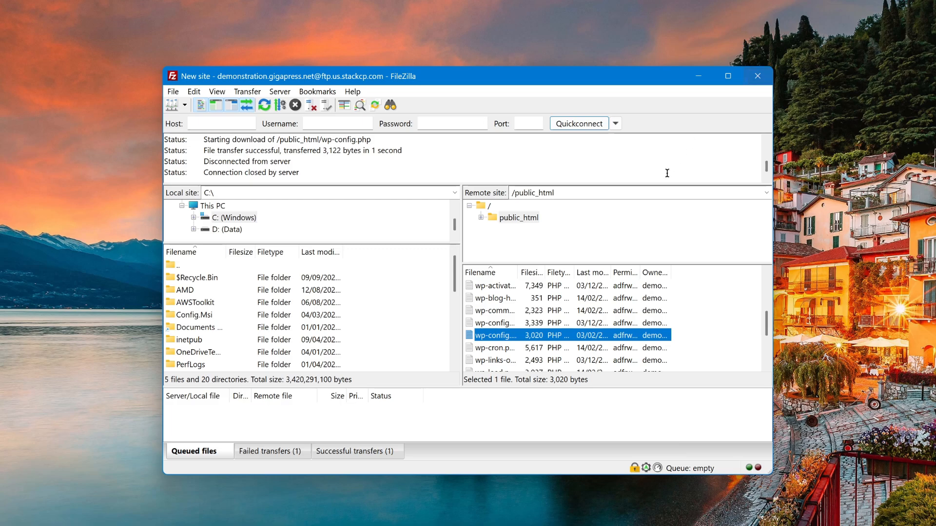
Open the remote /public_html folder with hidden files forced visible
click(469, 206)
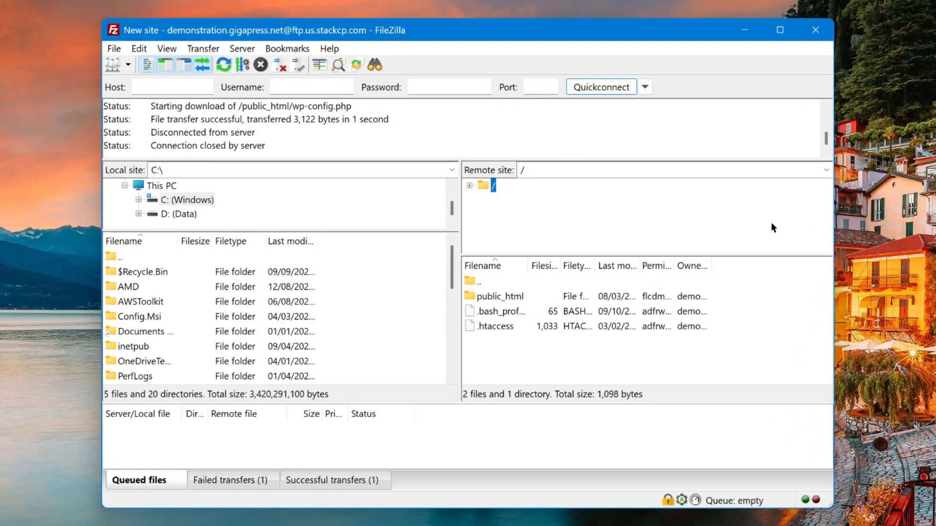
double_click(501, 297)
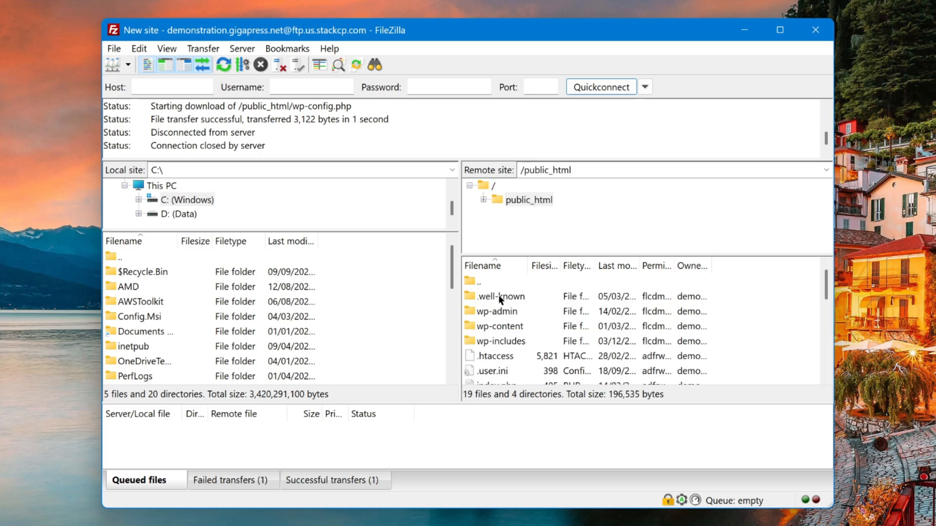
scroll(501, 297, down, 2)
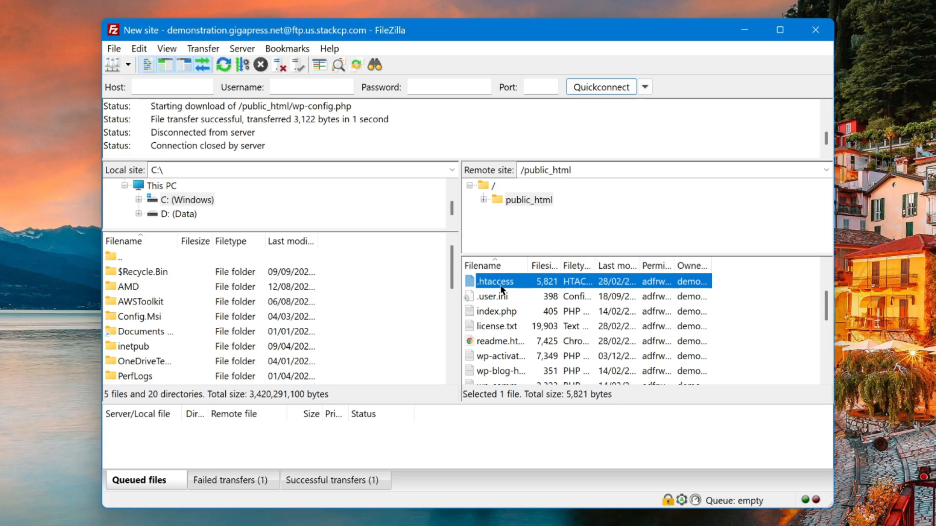
click(242, 48)
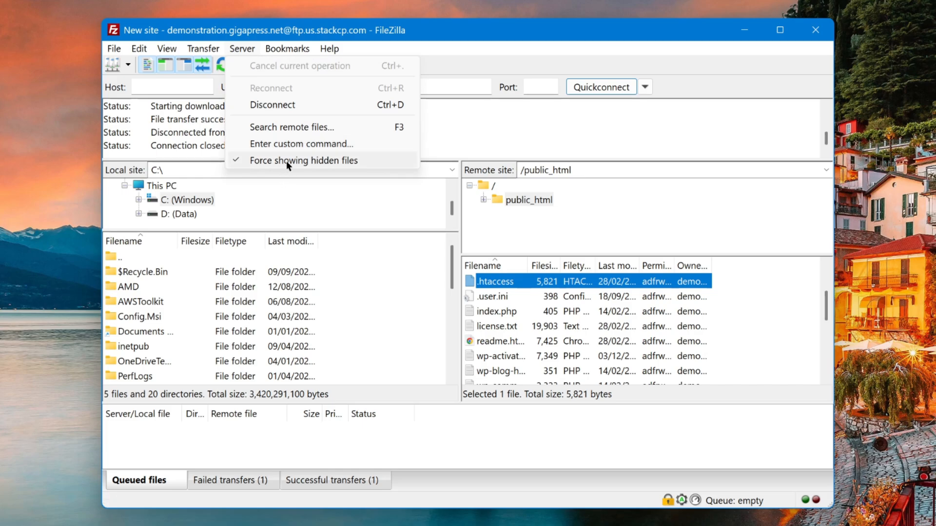
Rename .htaccess to .htaccess_old
right_click(512, 286)
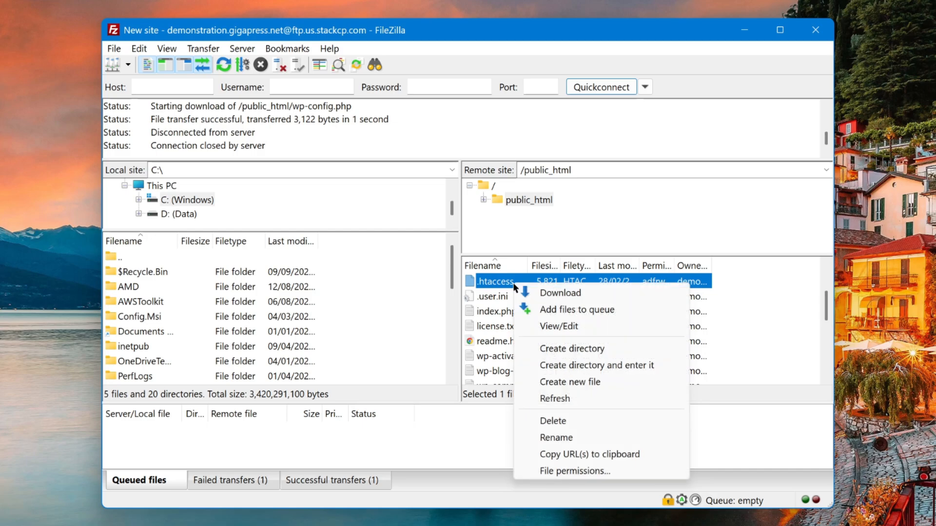
click(556, 438)
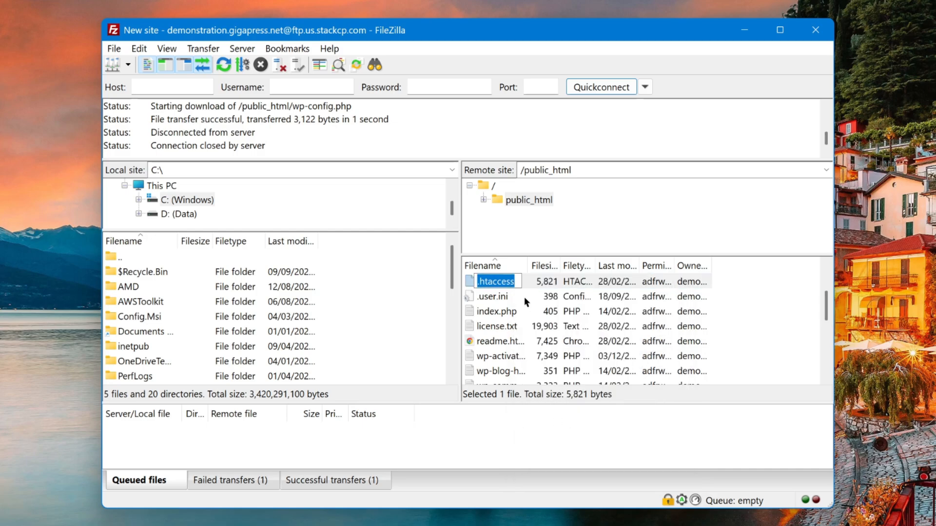
key(End)
text(_old)
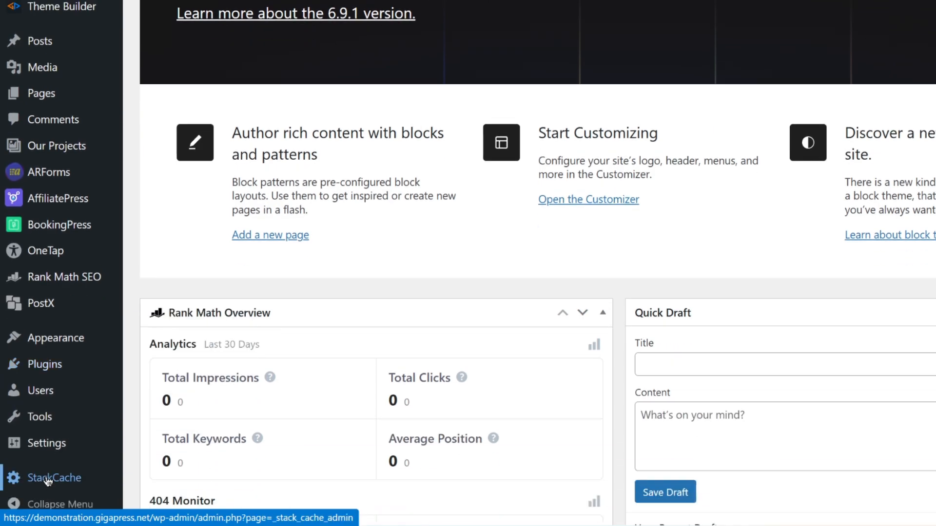
Re-save the Permalink Settings with the Post name structure selected
mouse_move(47, 452)
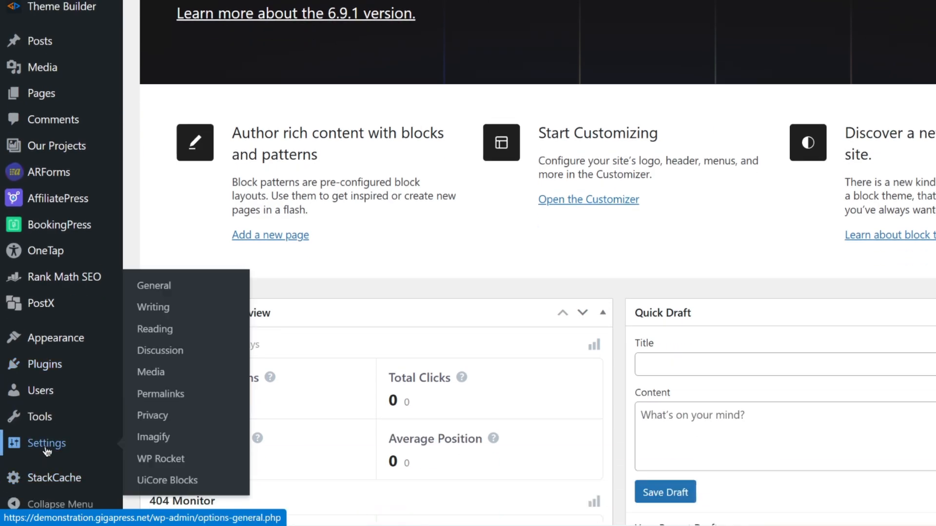
click(155, 398)
scroll(590, 346, down, 5)
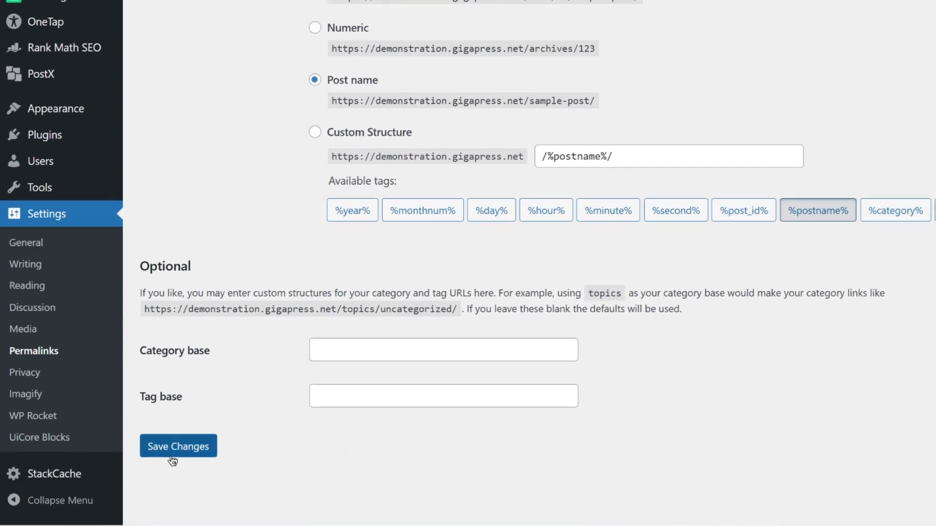
click(172, 456)
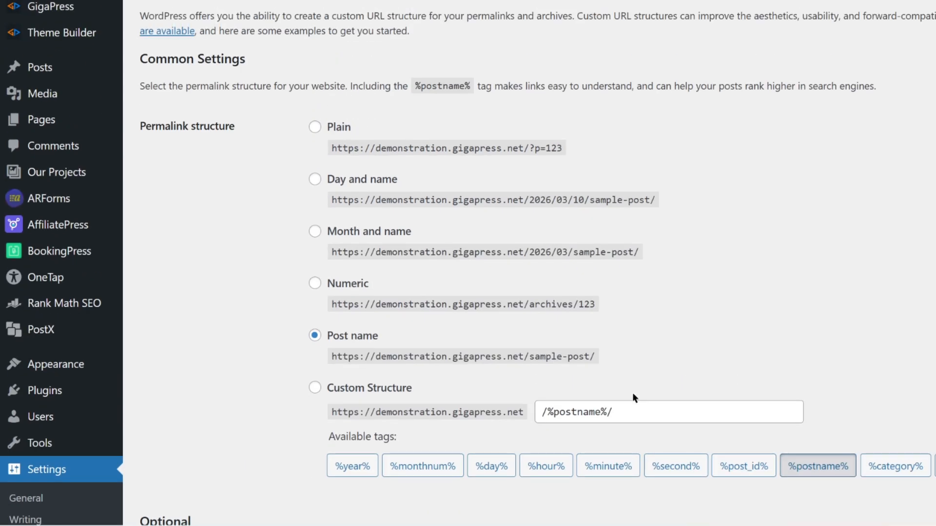
scroll(523, 412, down, 5)
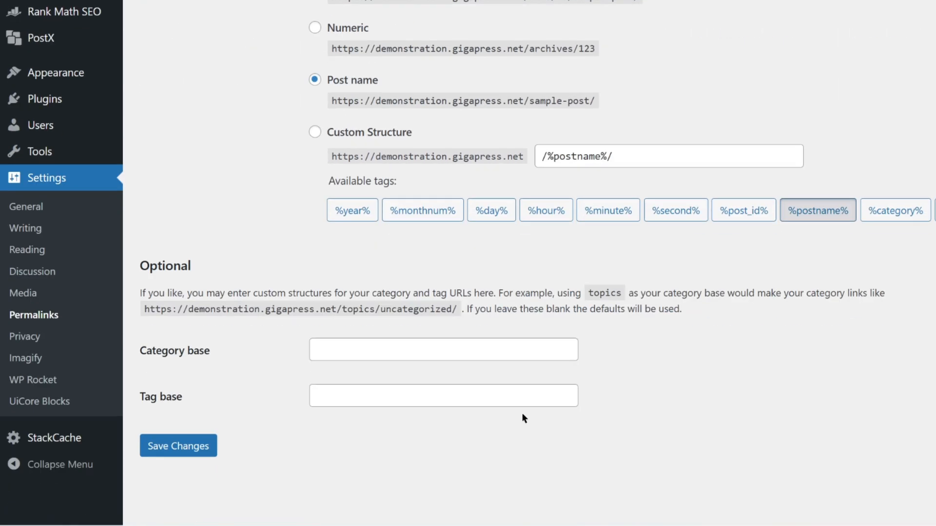
click(190, 443)
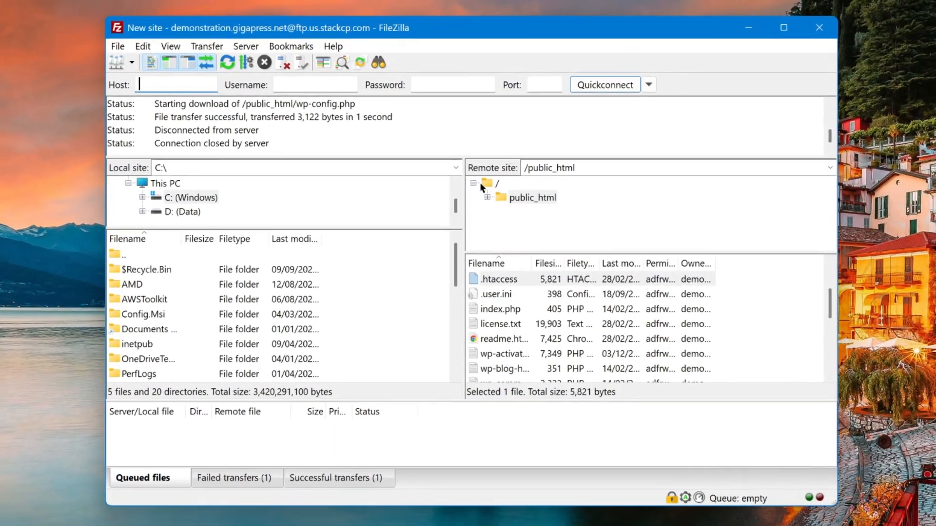
Reconnect to the server and open public_html/wp-content
click(563, 142)
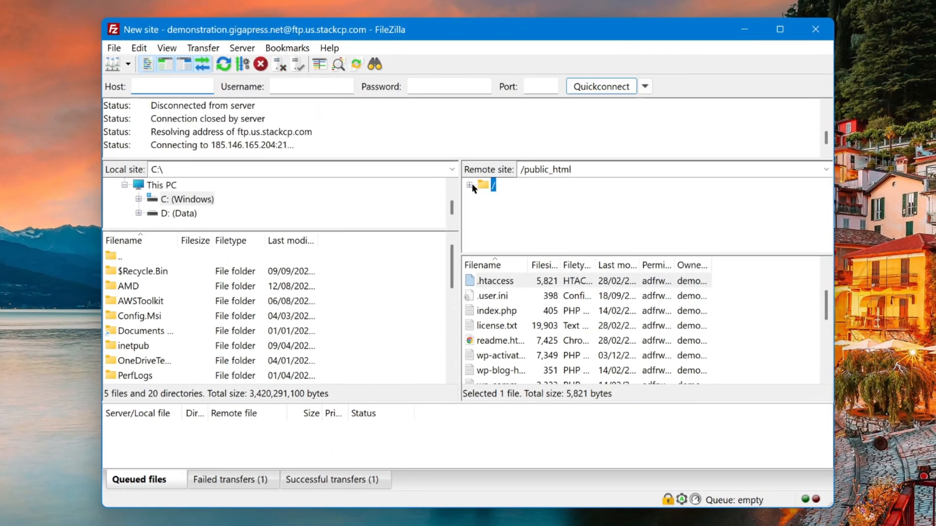
double_click(491, 295)
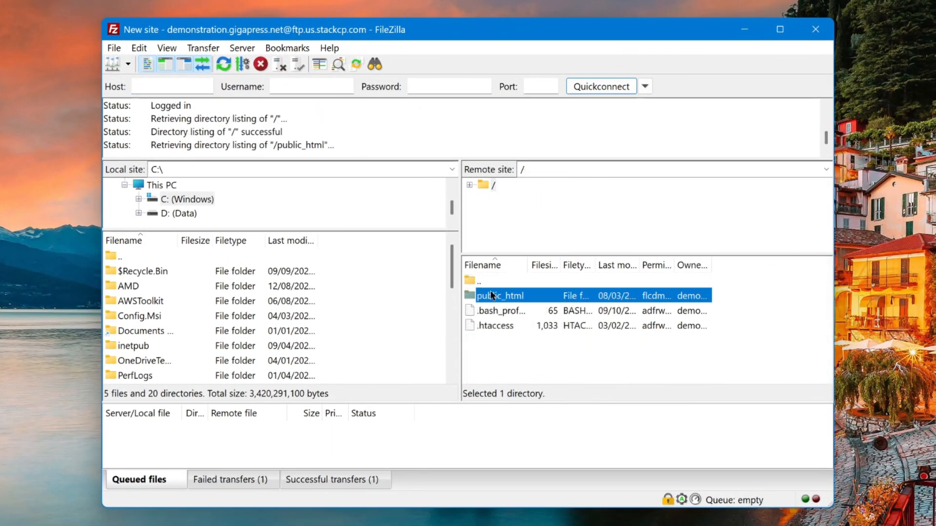
click(506, 330)
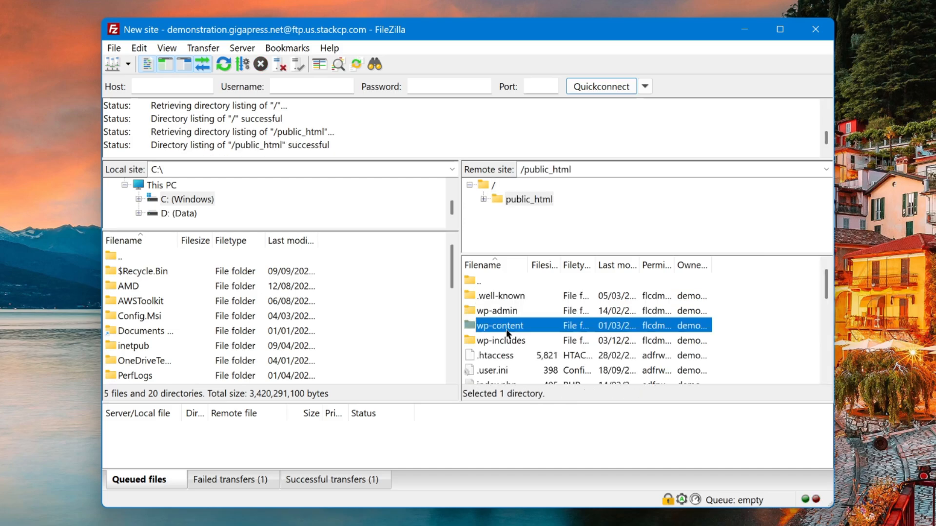
double_click(506, 329)
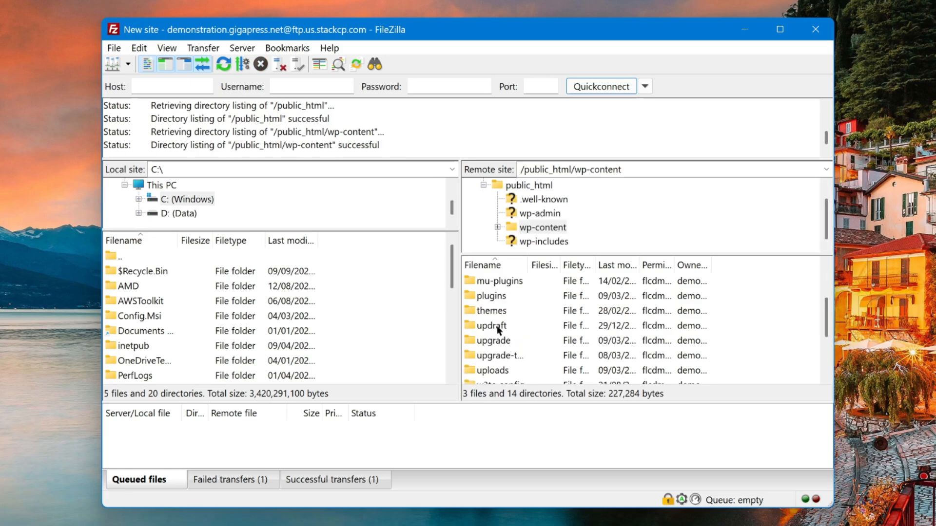
Rename the plugins folder to plugins_deactivated
right_click(495, 298)
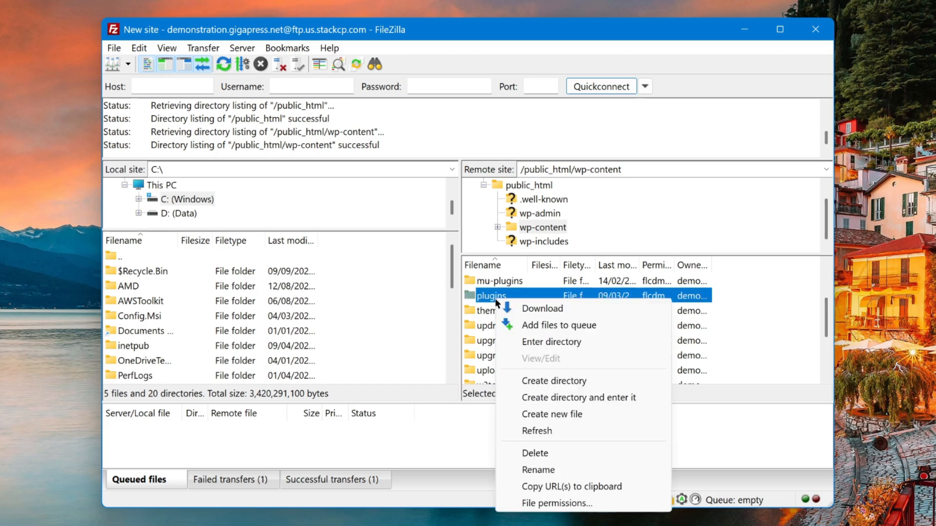
click(538, 470)
text(_deactivated)
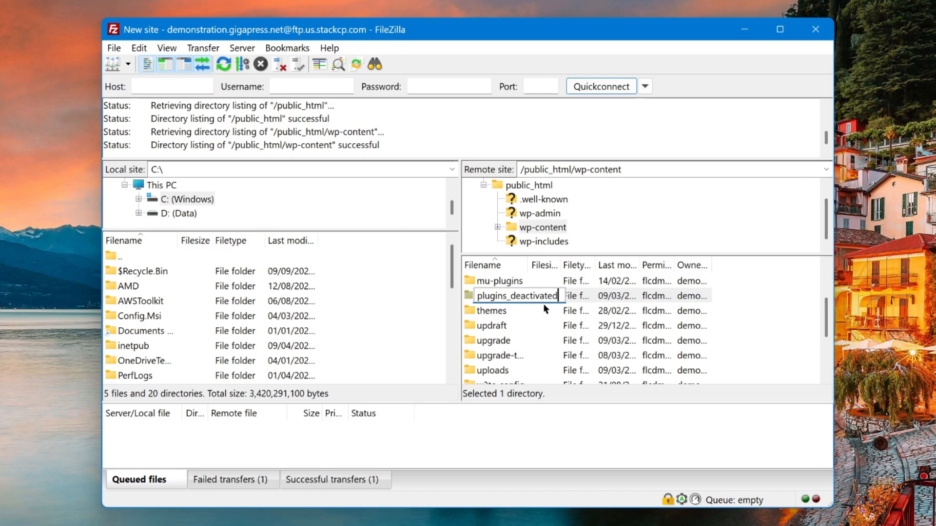
key(Return)
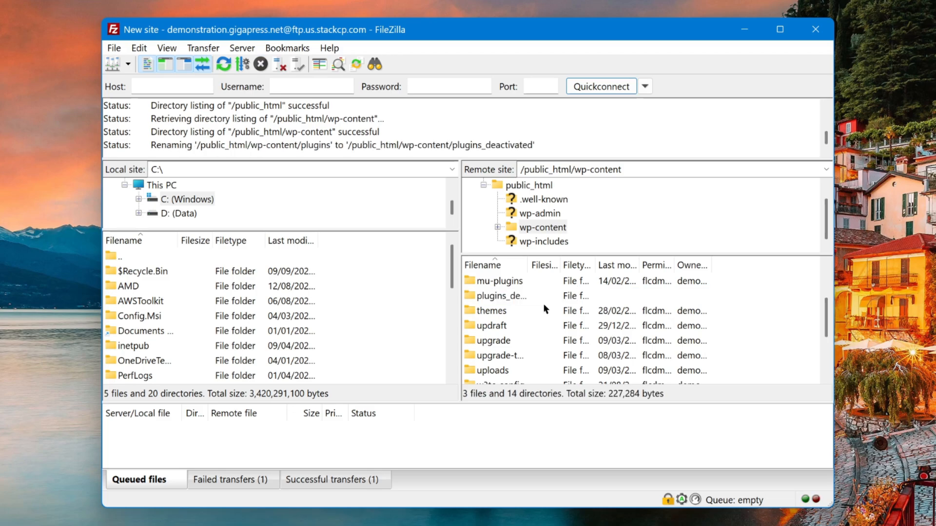
Rename plugins_deactivated back to plugins
click(527, 298)
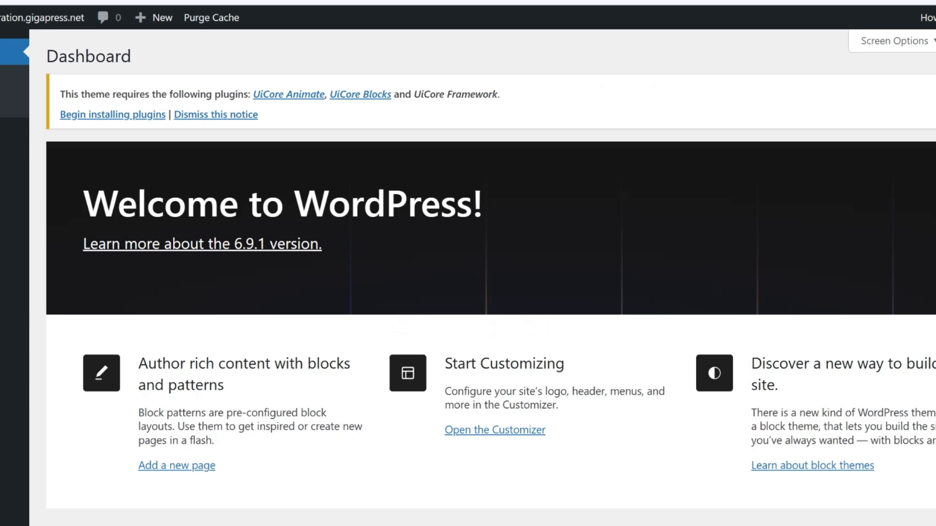
key(alt+Tab)
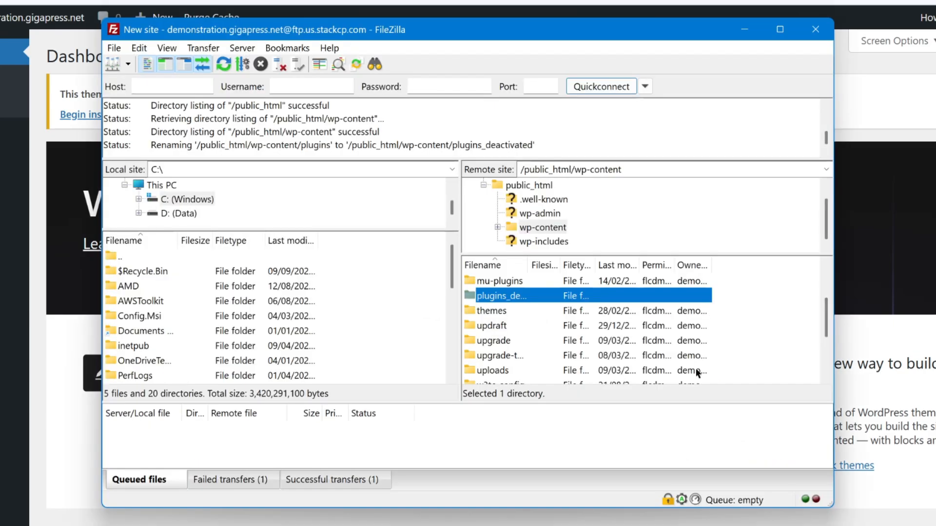
right_click(498, 298)
click(575, 467)
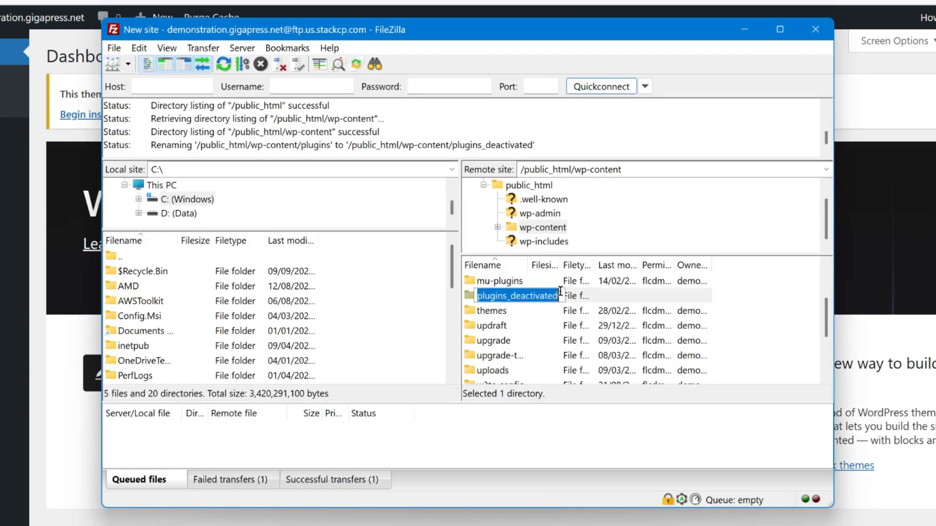
key(End)
key(BackSpace)
key(BackSpace)
key(BackSpace)
key(BackSpace)
key(BackSpace)
key(BackSpace)
key(BackSpace)
key(BackSpace)
key(BackSpace)
key(BackSpace)
key(BackSpace)
key(BackSpace)
key(Return)
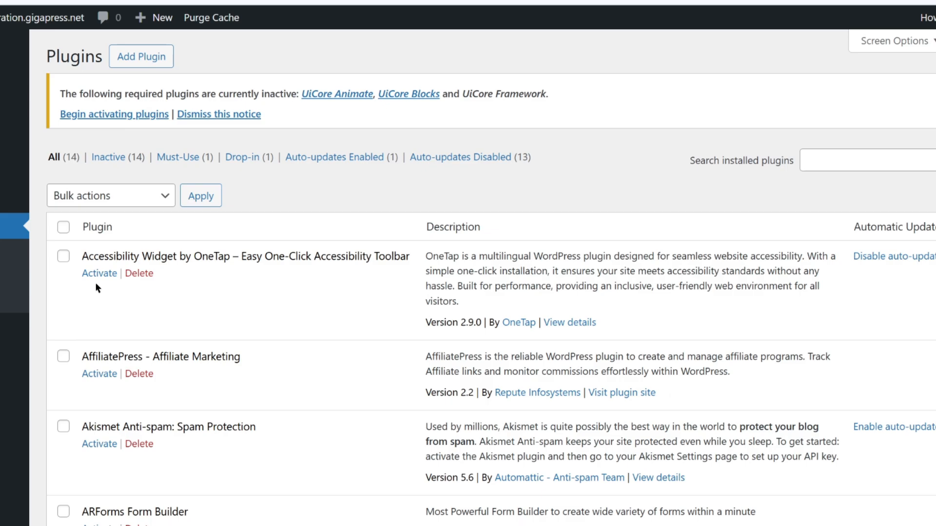
Activate OneTap, BookingPress, Health Check & Troubleshooting, Imagify and Rank Math SEO in the plugin list
click(98, 271)
scroll(105, 341, down, 5)
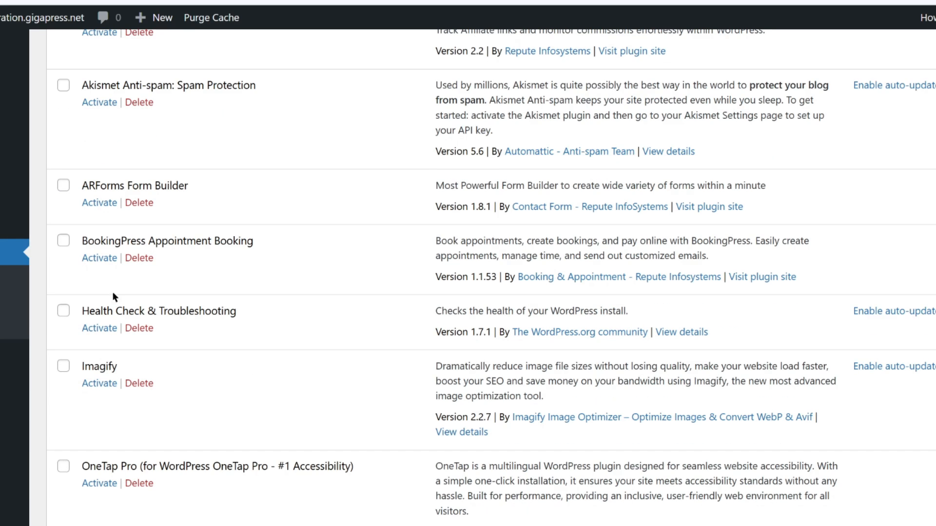
scroll(104, 260, down, 2)
click(101, 132)
scroll(108, 188, down, 4)
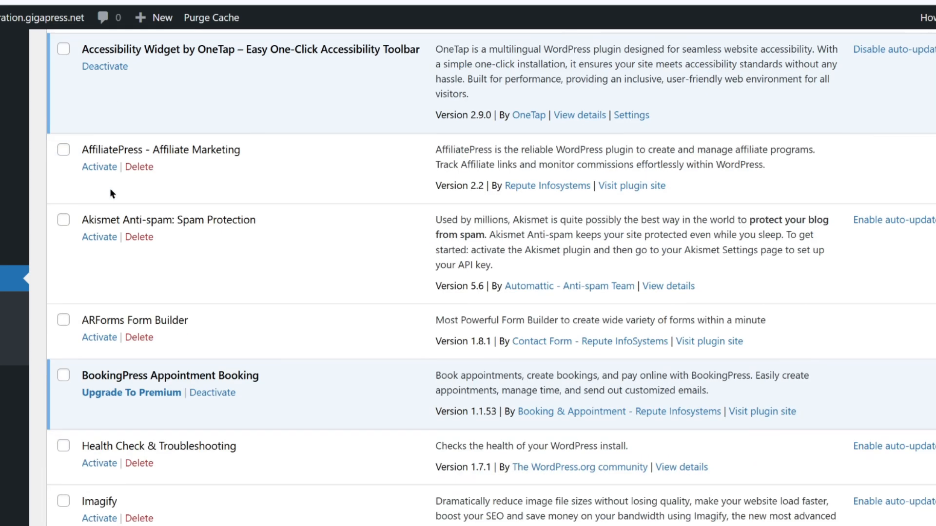
scroll(106, 193, down, 2)
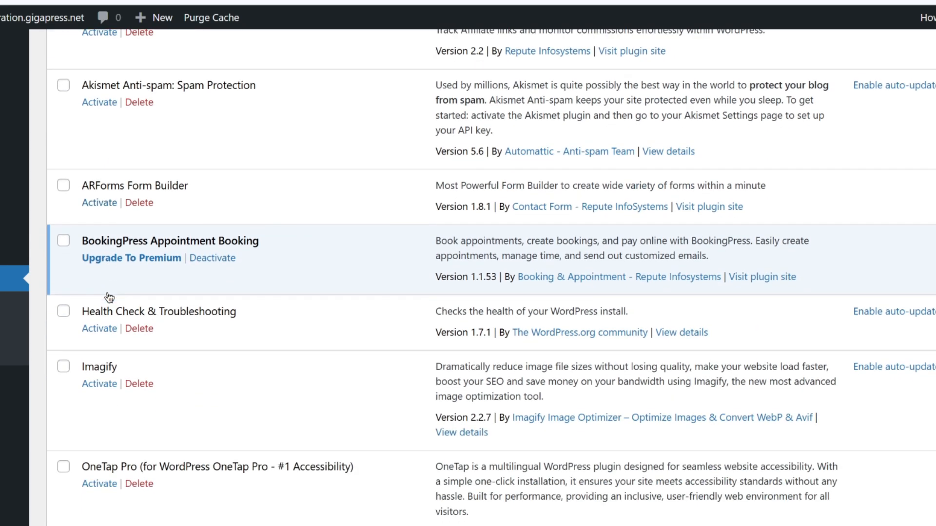
click(105, 334)
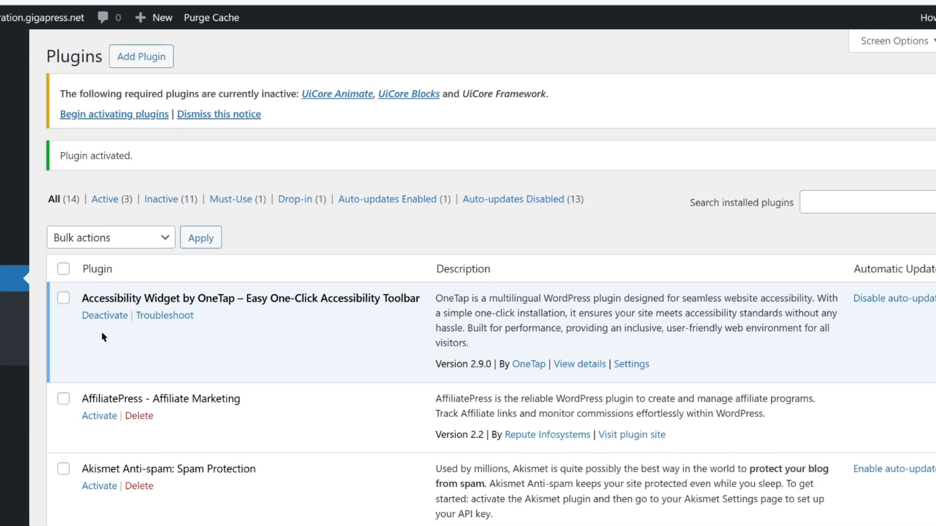
scroll(102, 332, down, 10)
click(100, 259)
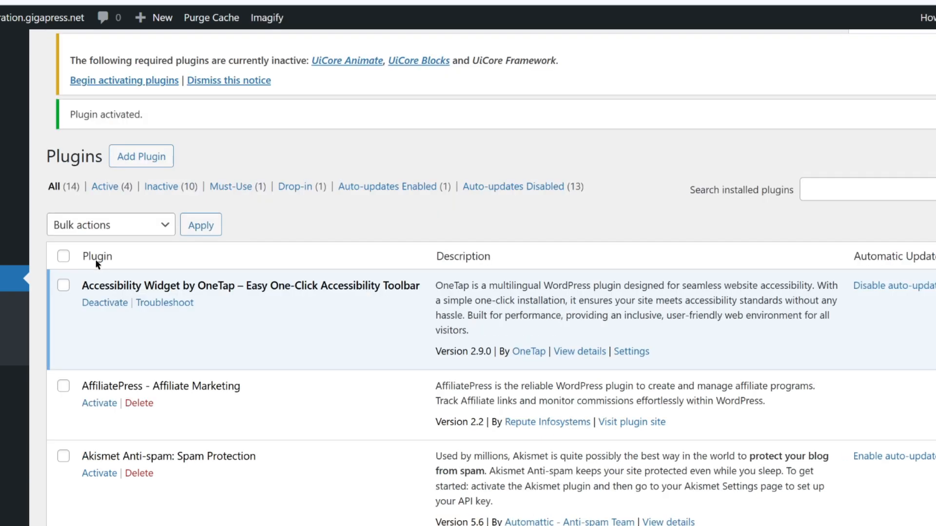
scroll(100, 264, down, 12)
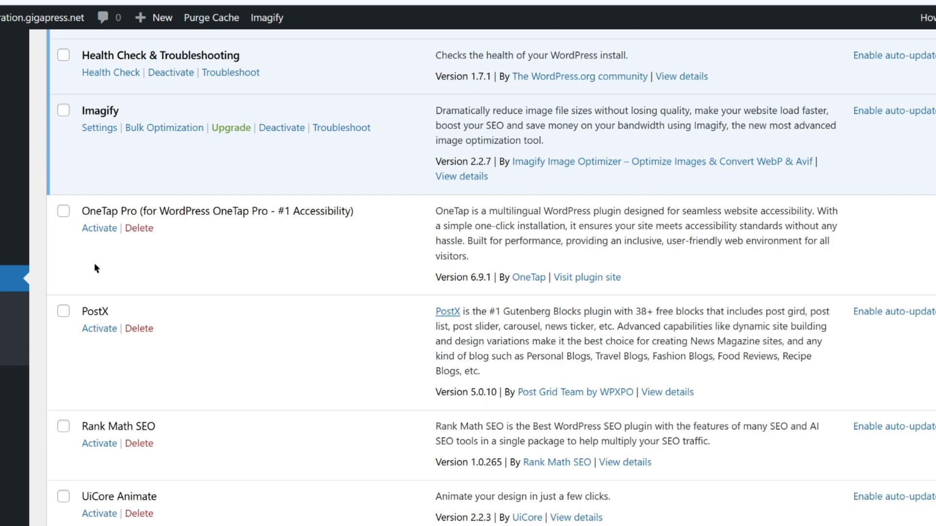
scroll(94, 268, down, 3)
click(103, 318)
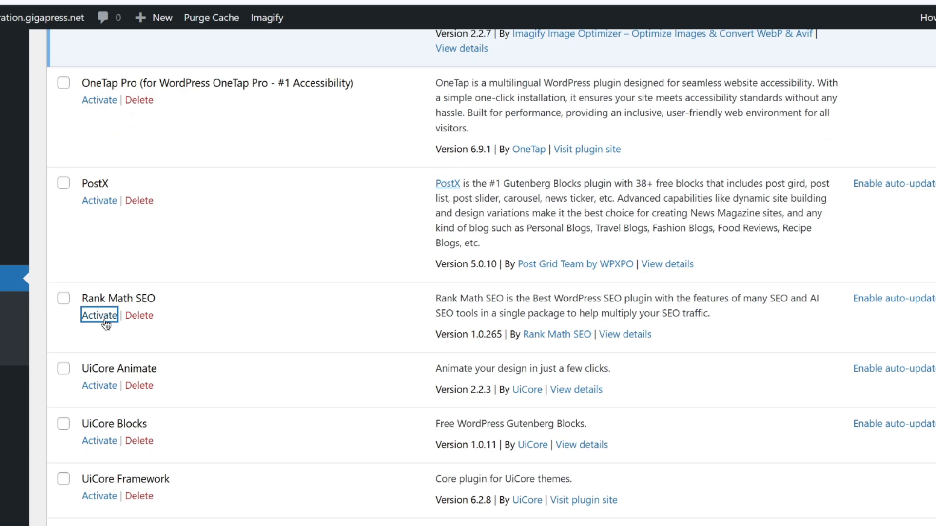
scroll(100, 317, down, 10)
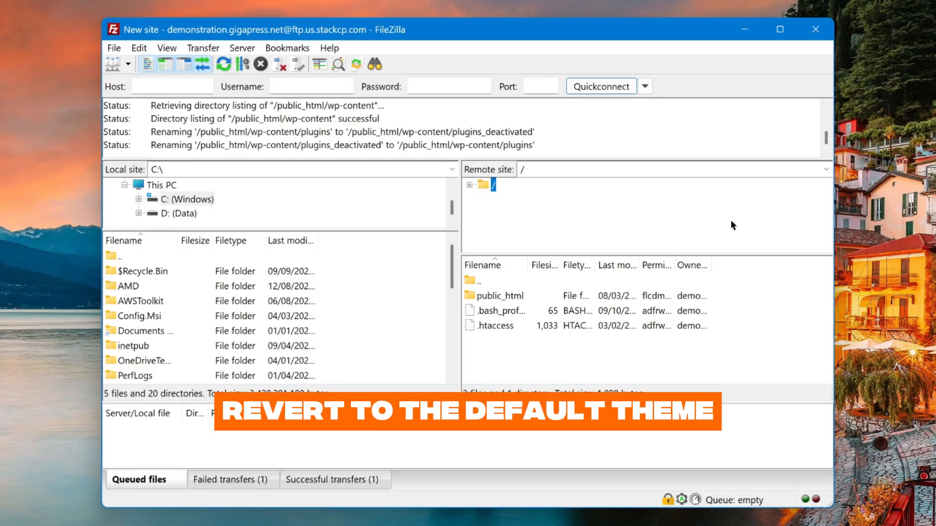
Browse the remote site into /public_html/wp-content
click(879, 199)
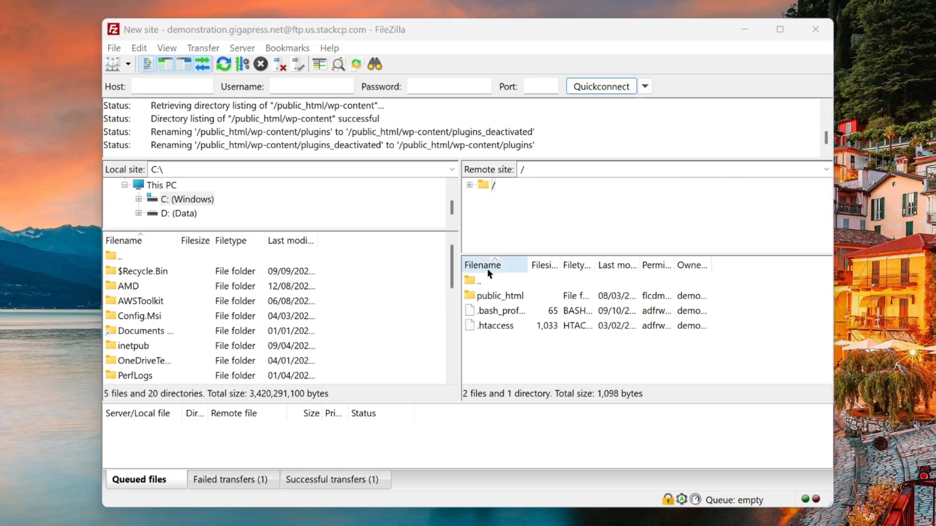
double_click(495, 295)
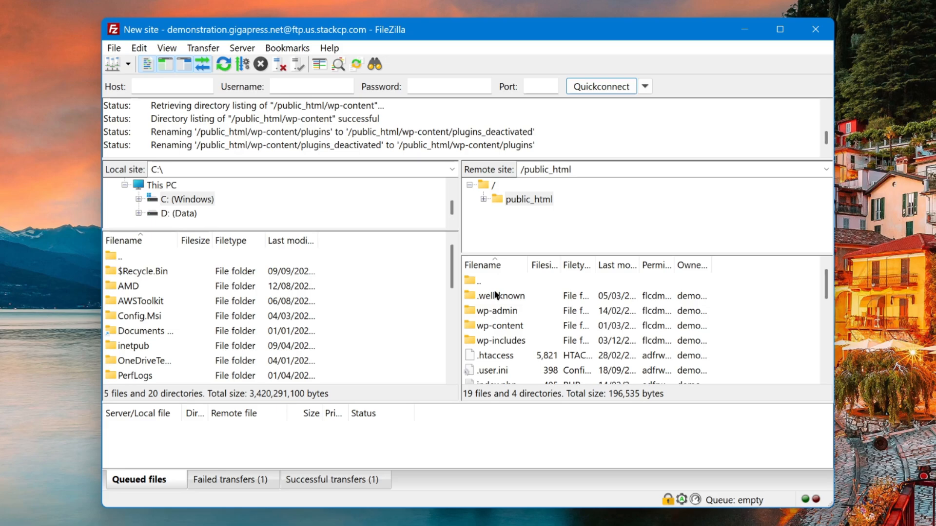
double_click(503, 326)
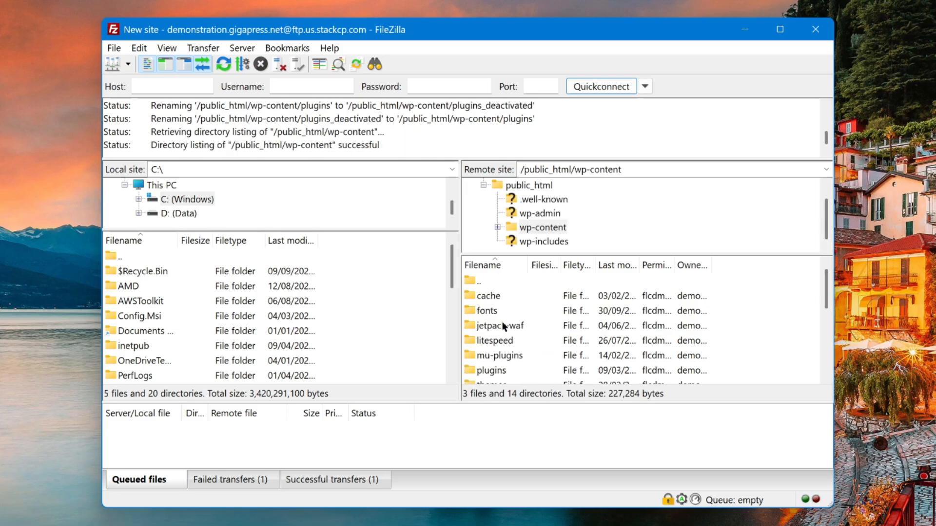
scroll(503, 324, down, 4)
scroll(501, 326, up, 2)
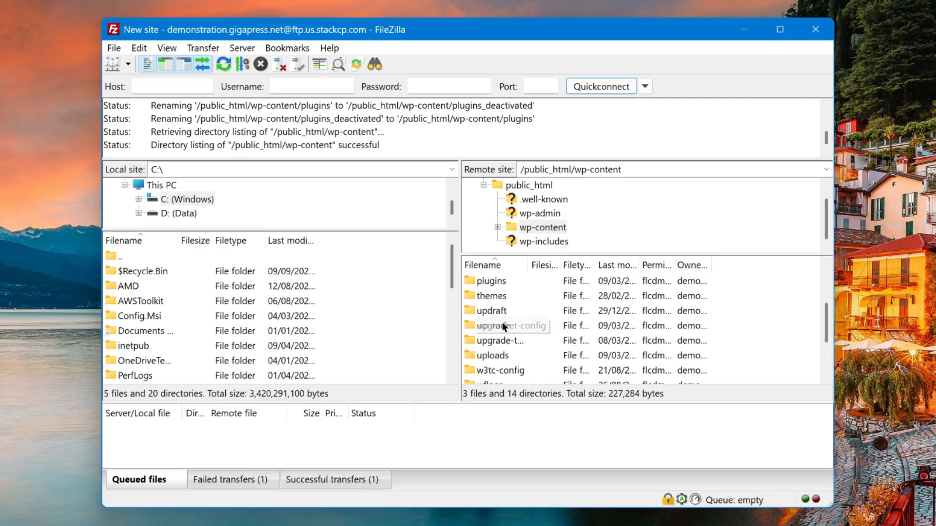
Begin renaming the themes folder to themes_old, then revert so it stays named themes
right_click(493, 295)
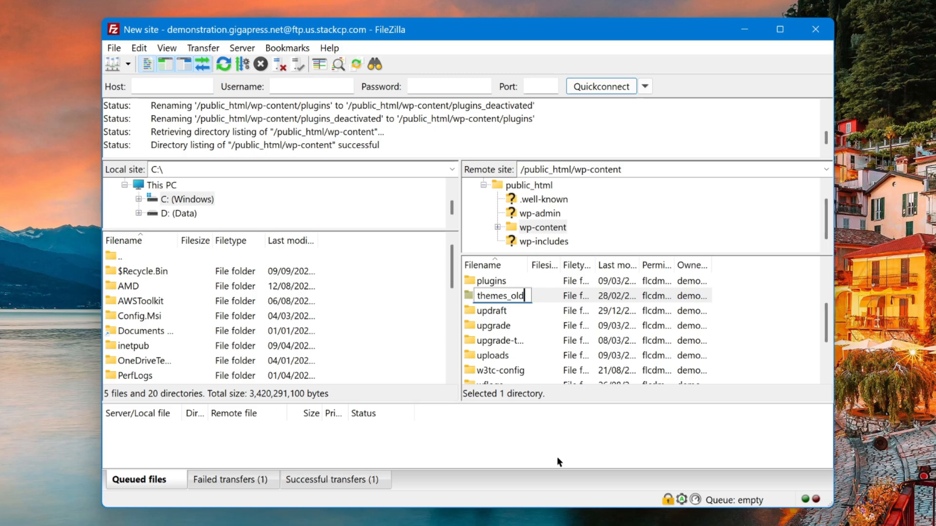
key(BackSpace)
key(BackSpace)
key(BackSpace)
key(BackSpace)
key(Return)
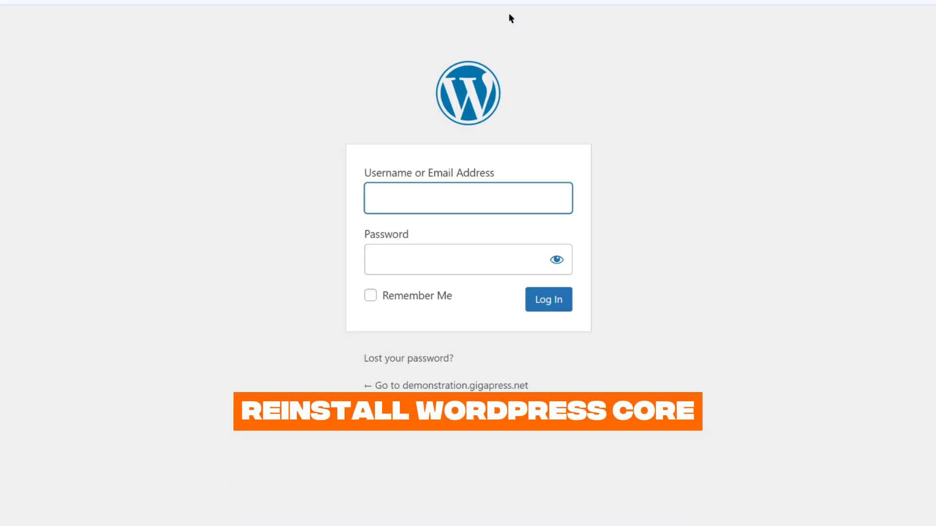
Put the browser in full screen and scroll down through the GigaPress page
key(F11)
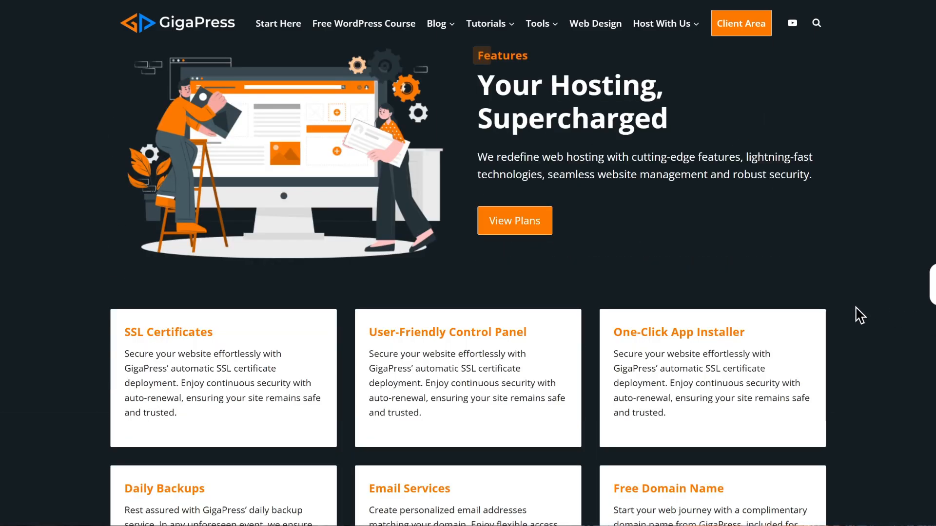
scroll(860, 316, down, 2)
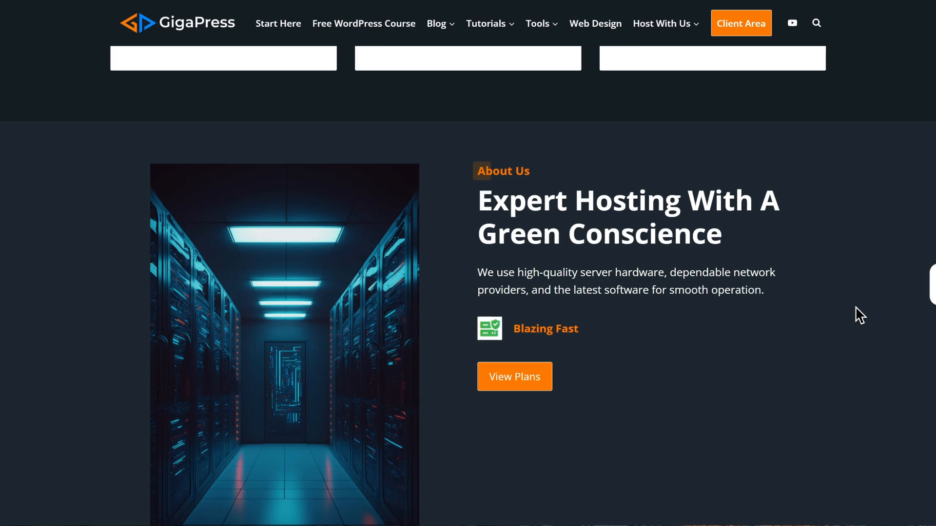
scroll(860, 315, down, 10)
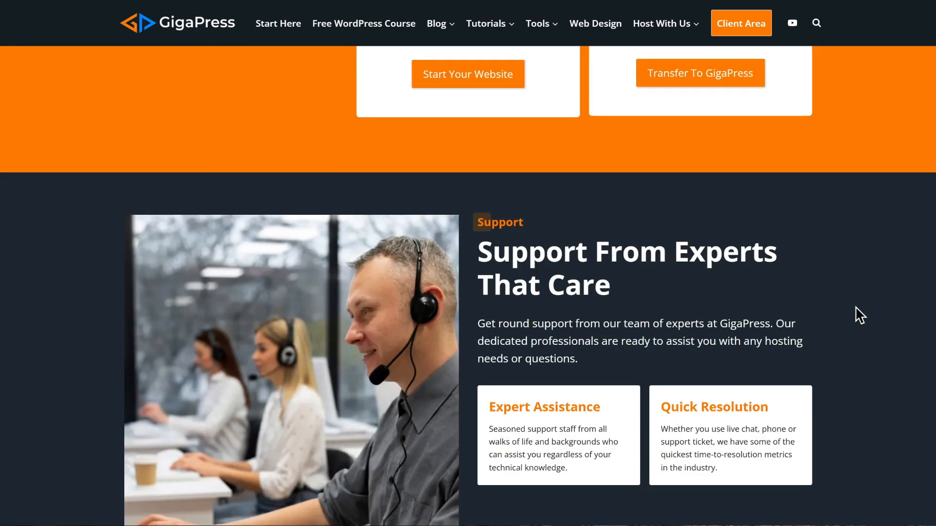
scroll(859, 315, down, 2)
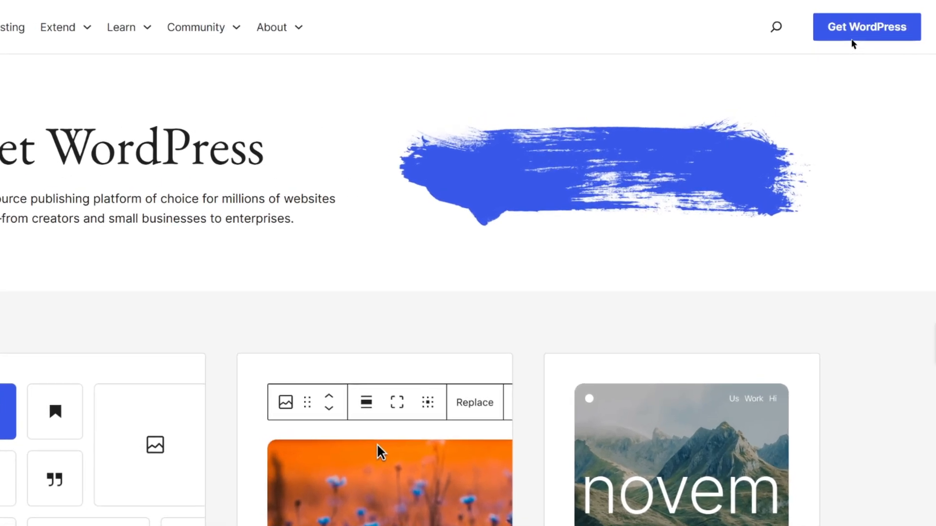
Download wordpress-6.9.1.zip from the WordPress.org Get WordPress page
click(851, 40)
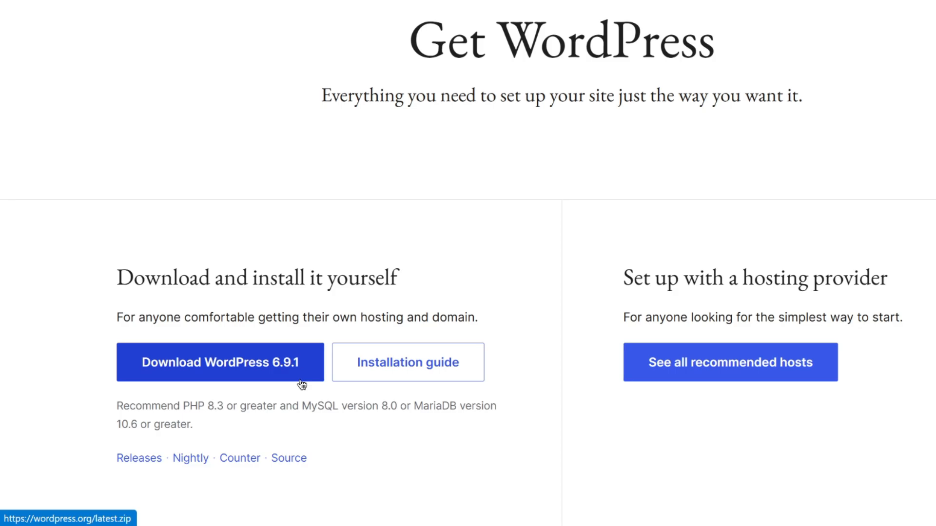
click(301, 380)
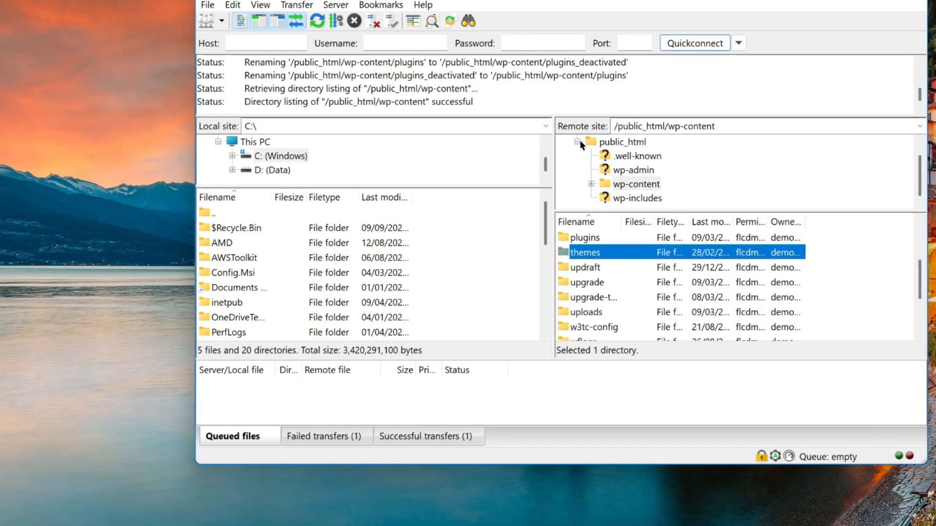
List public_html remotely and select both wp-content and wp-config
click(580, 140)
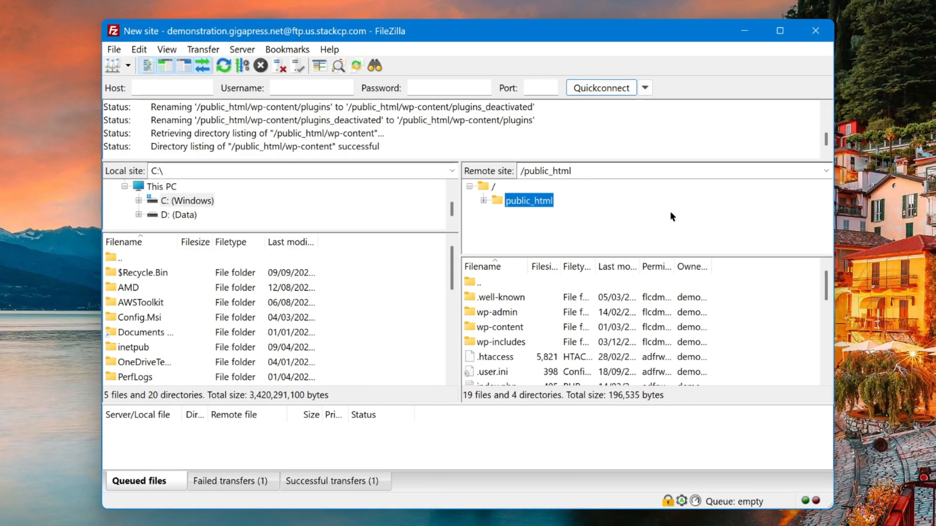
click(506, 327)
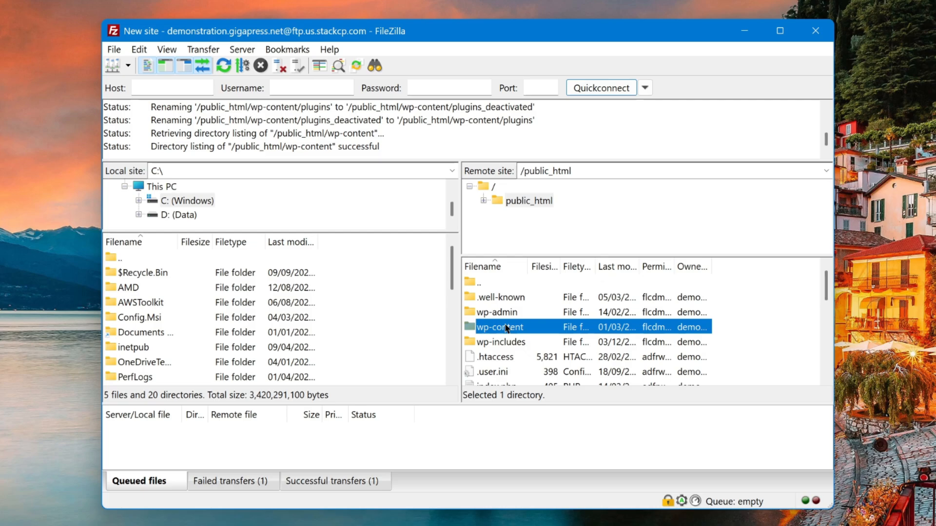
scroll(507, 328, down, 4)
ctrl+click(508, 313)
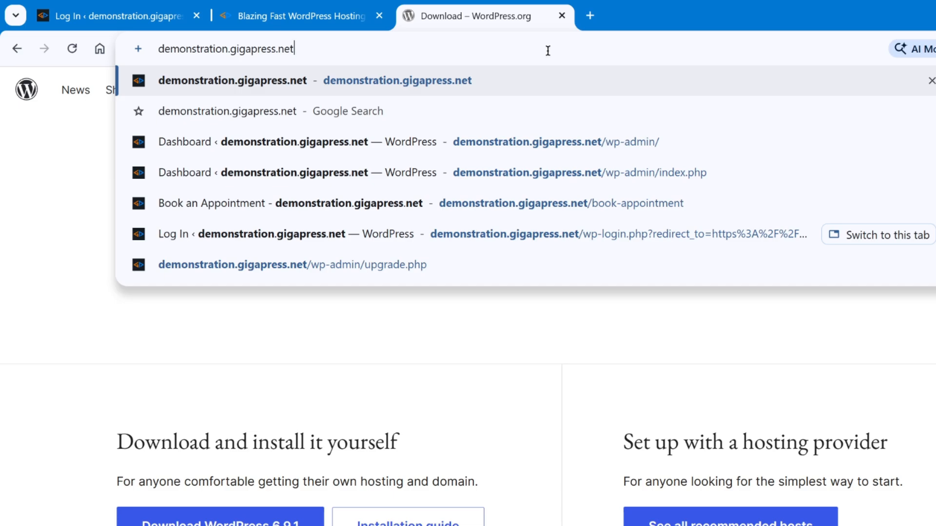
Load the site's /wp-admin/upgrade.php page and continue past the no-update-required notice
text(/wp-admin/upgradc)
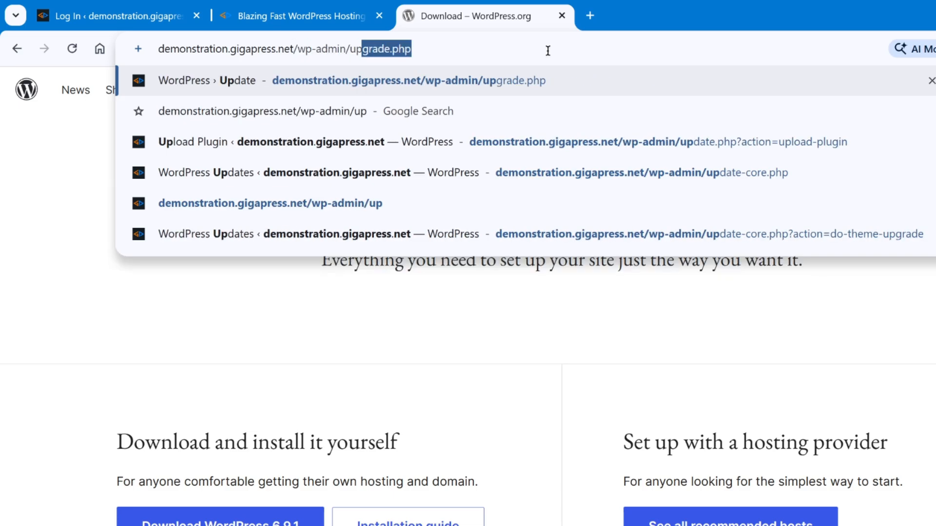
text(.php)
key(Return)
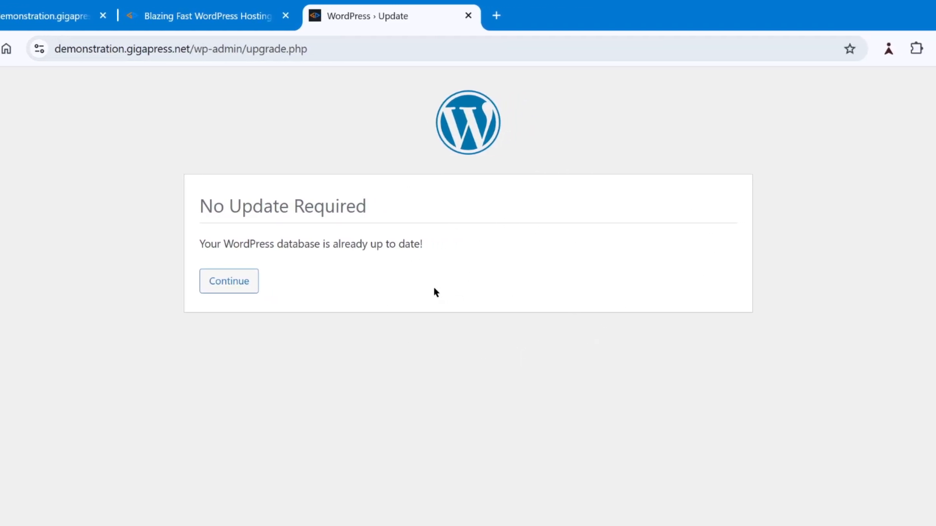
click(229, 290)
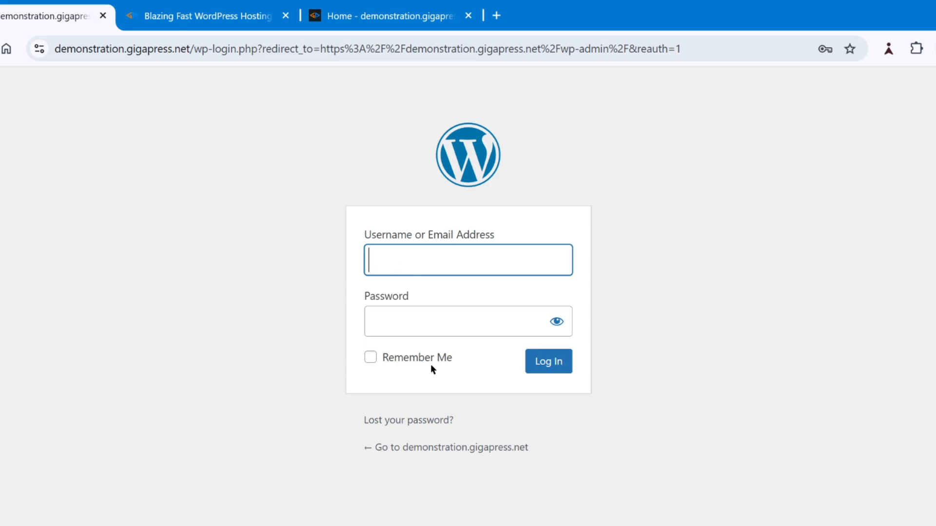
View the lost-password instructions, then log in as administrator and open Users > Profile
click(397, 423)
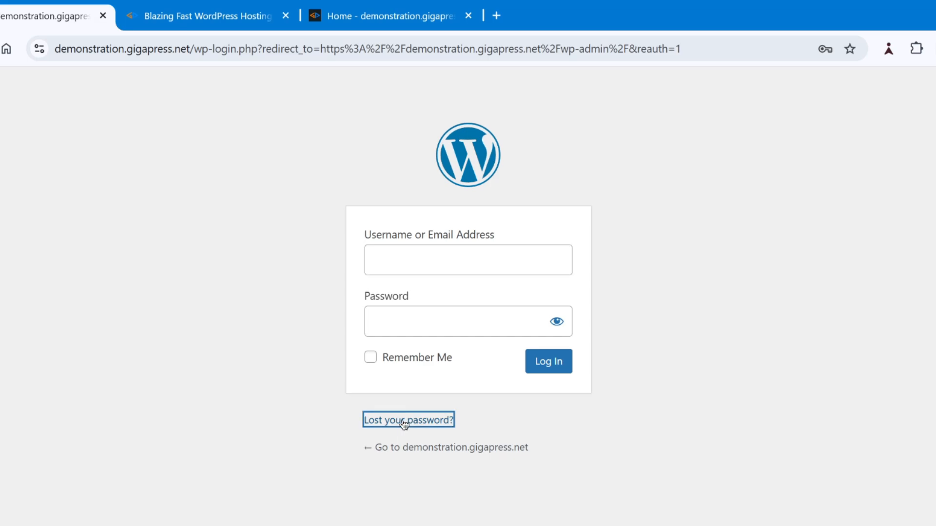
drag(357, 222, 489, 258)
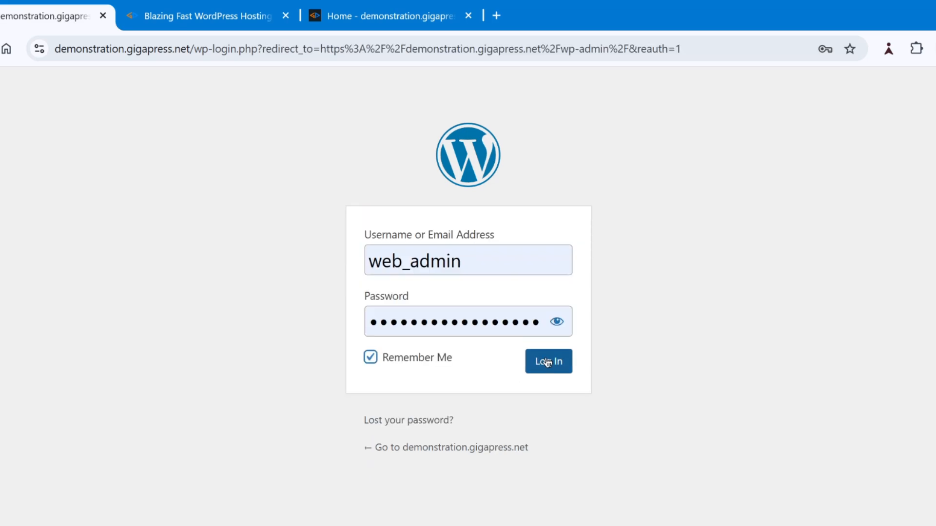
key(Tab)
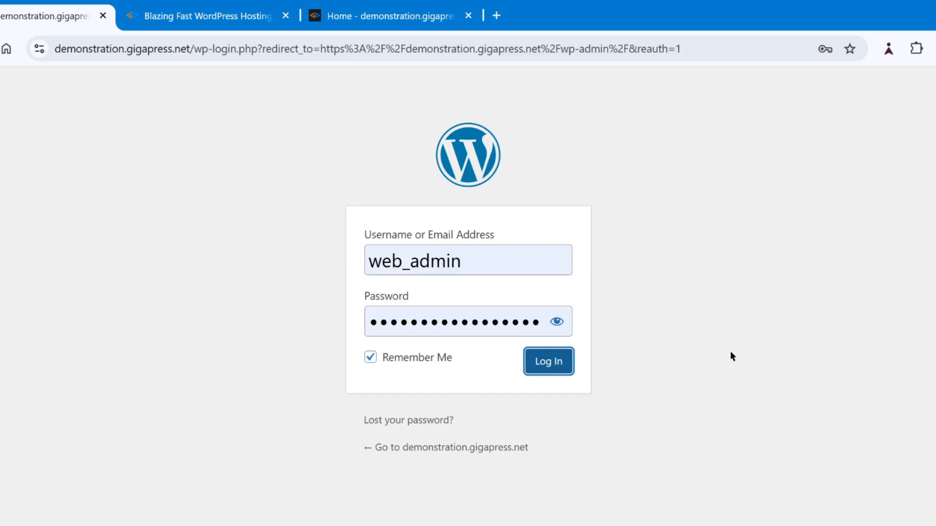
key(Return)
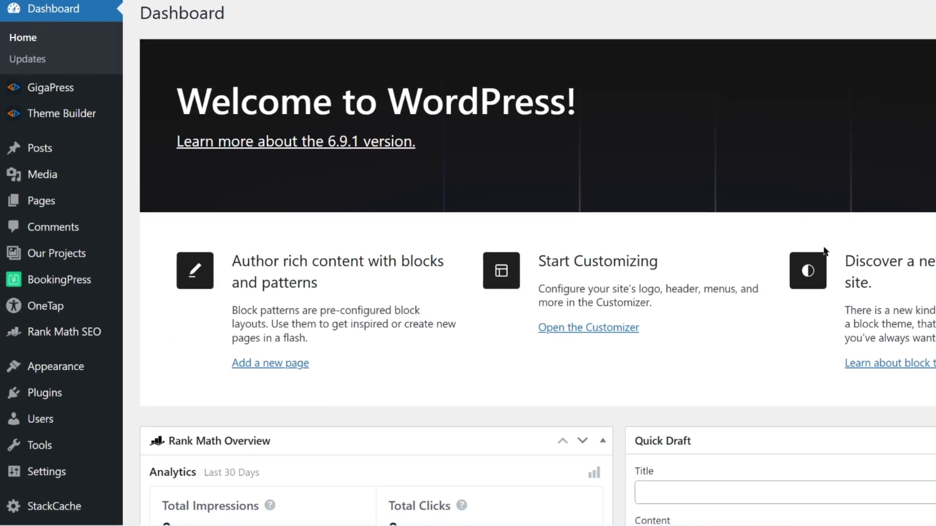
mouse_move(40, 428)
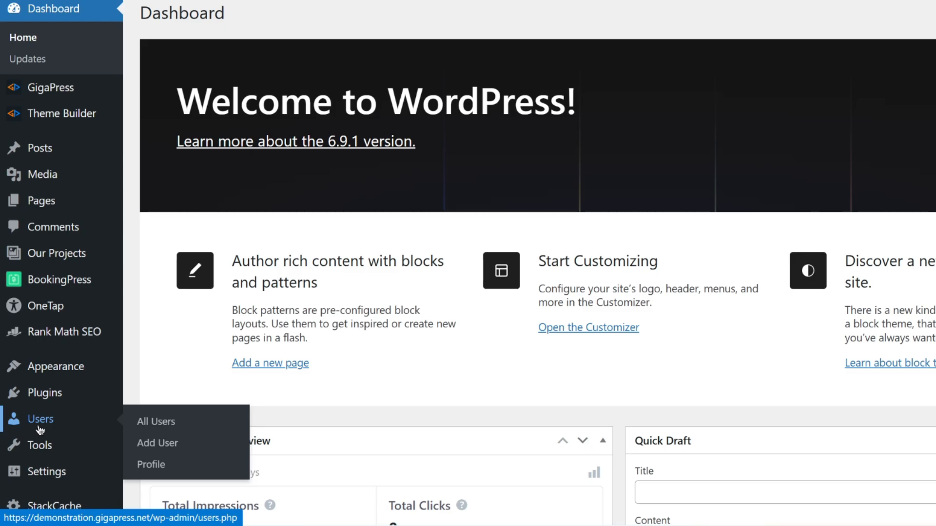
click(154, 464)
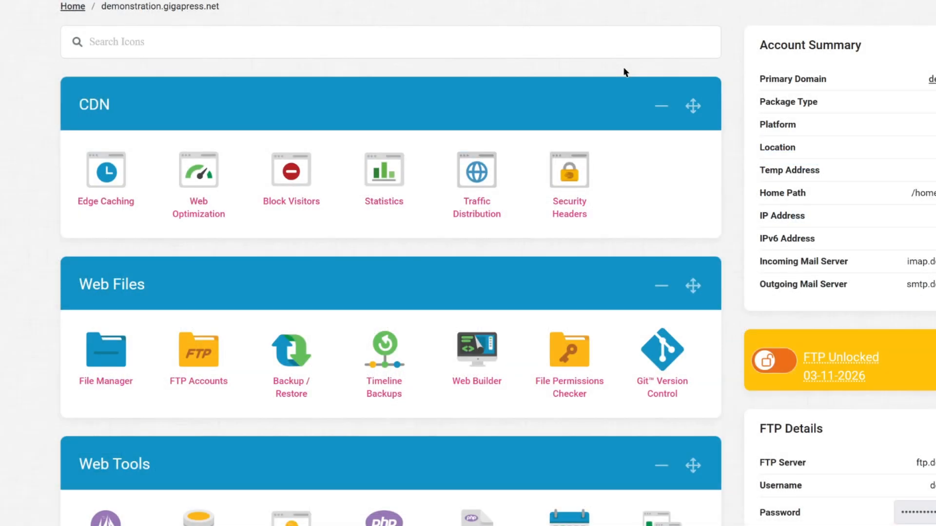
Open phpMyAdmin from Web Tools and sign in to the sdb-83.hosting.stackcp.net database host
scroll(580, 434, down, 5)
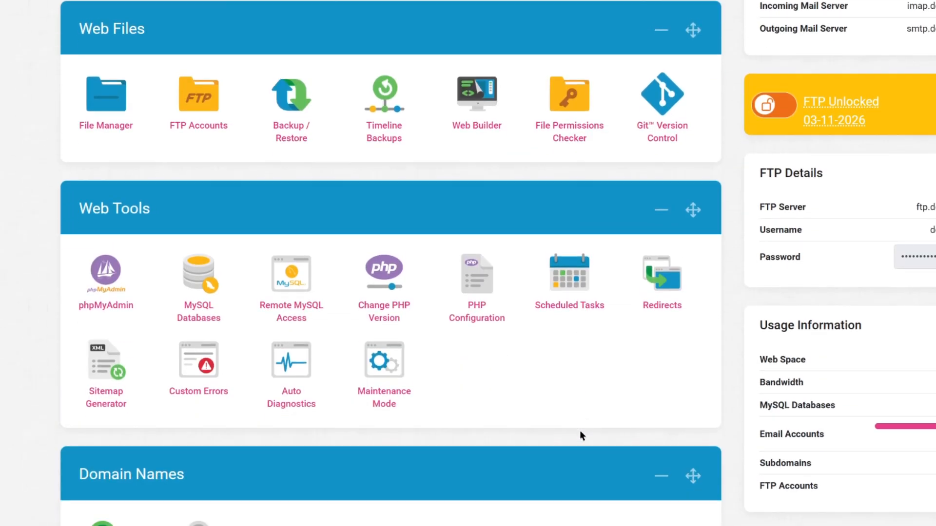
click(106, 305)
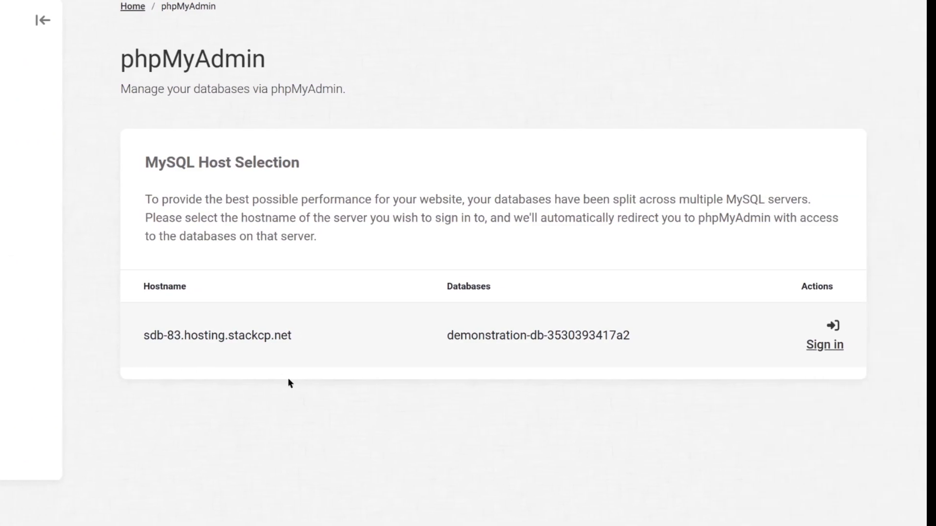
click(835, 344)
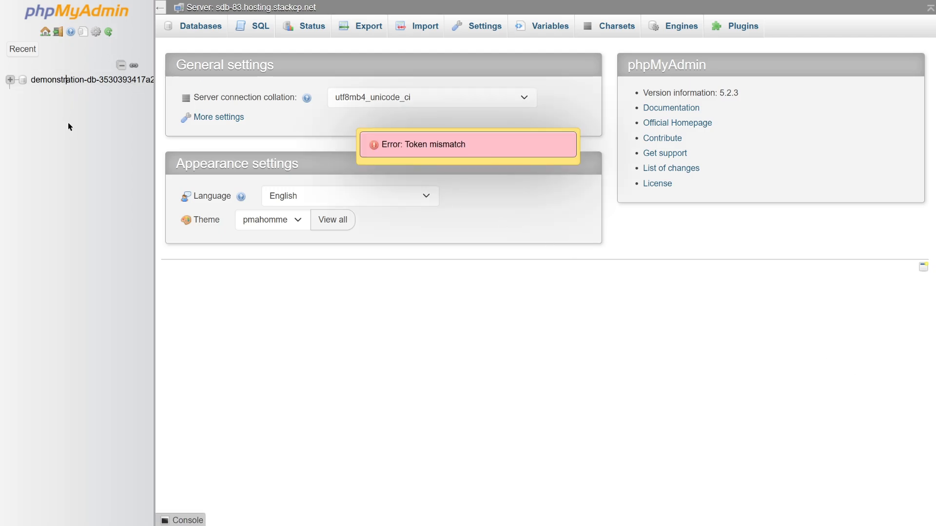
Filter the database tables by 'users', open ab_users and edit row ID 1's user_pass
click(85, 80)
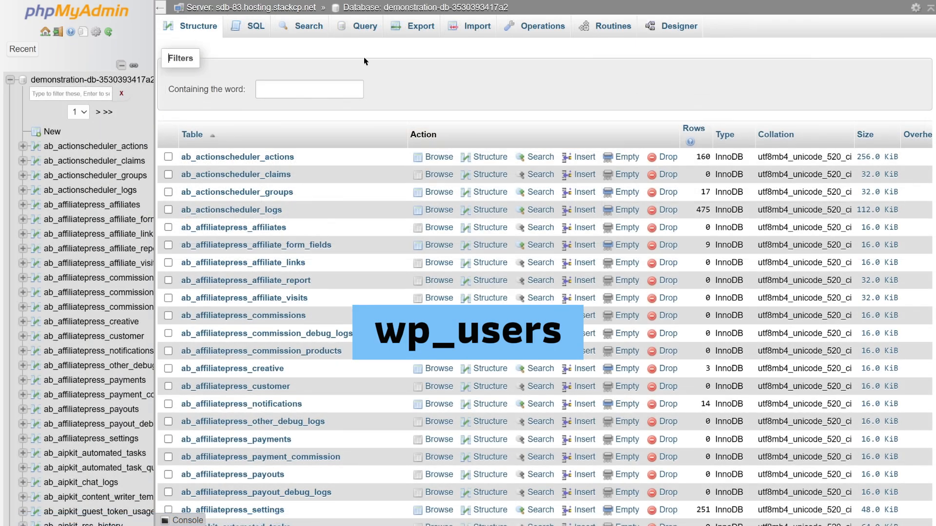
click(314, 87)
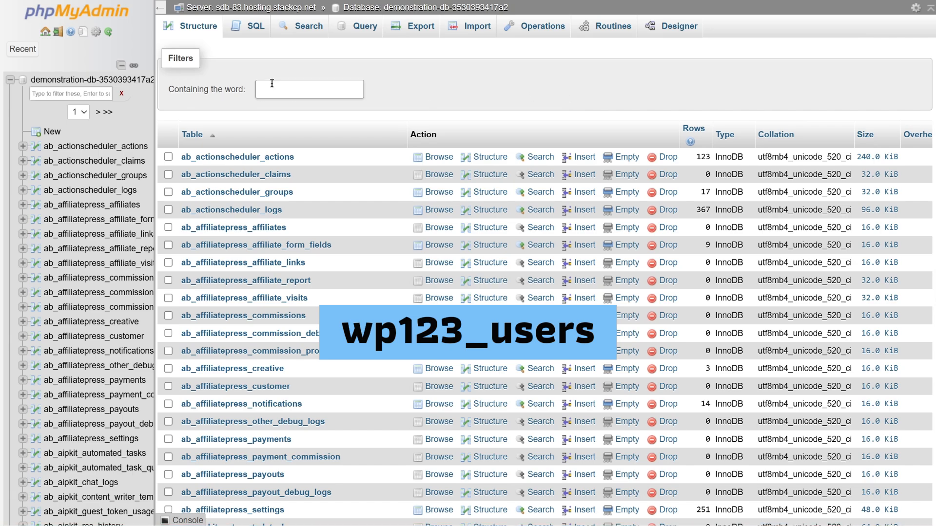
click(272, 83)
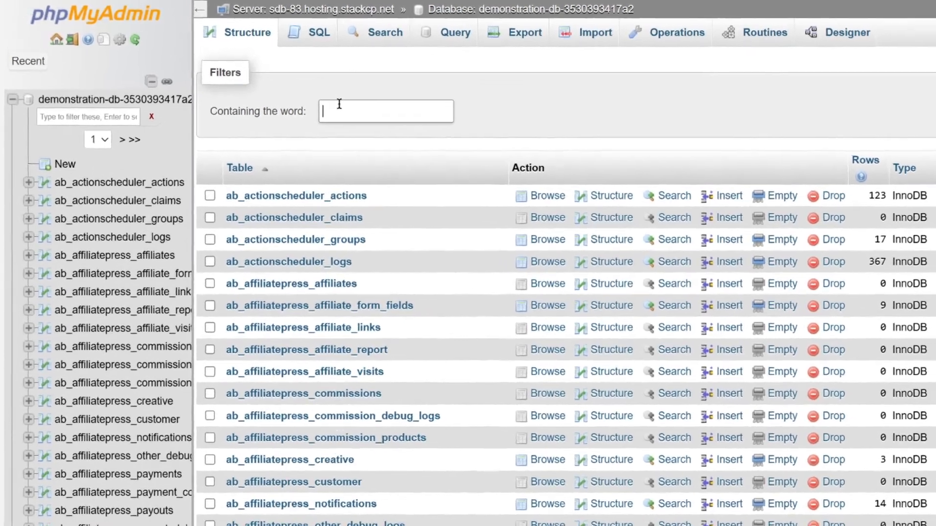
text(users)
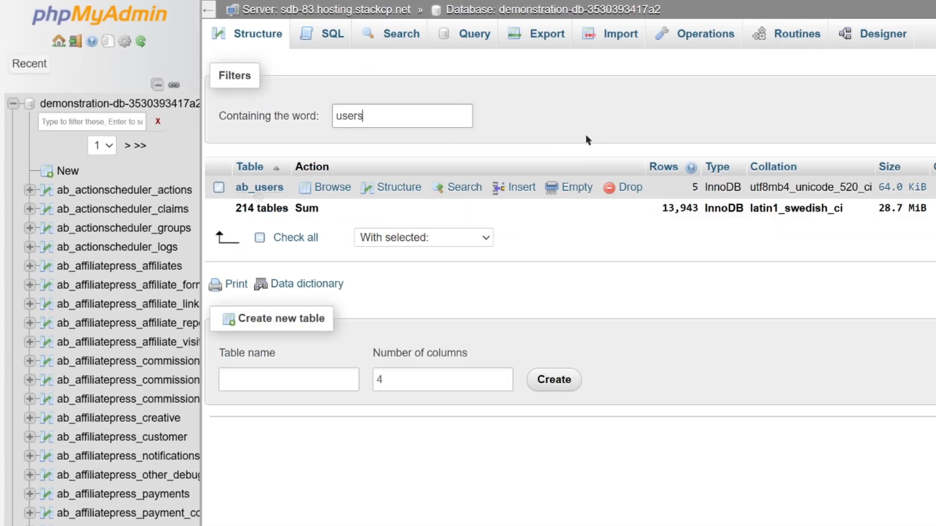
click(259, 194)
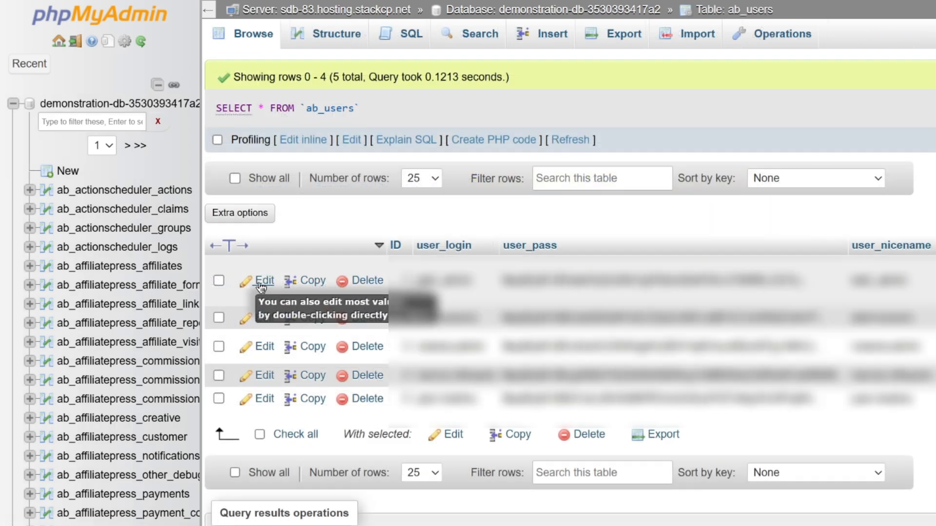
click(263, 282)
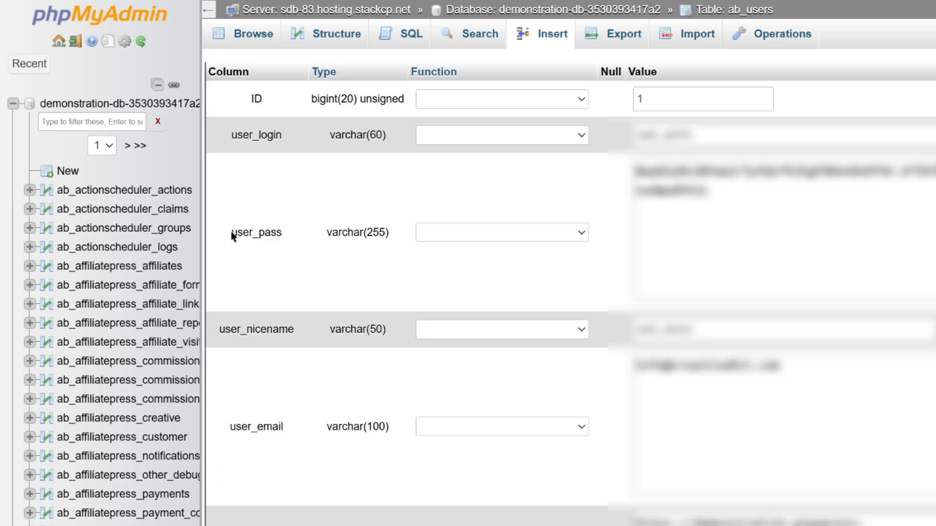
drag(231, 232, 286, 237)
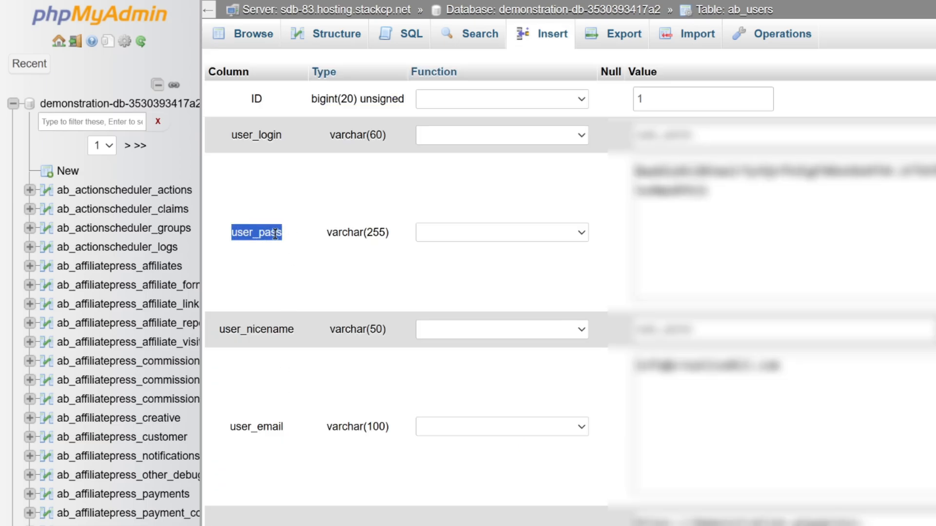
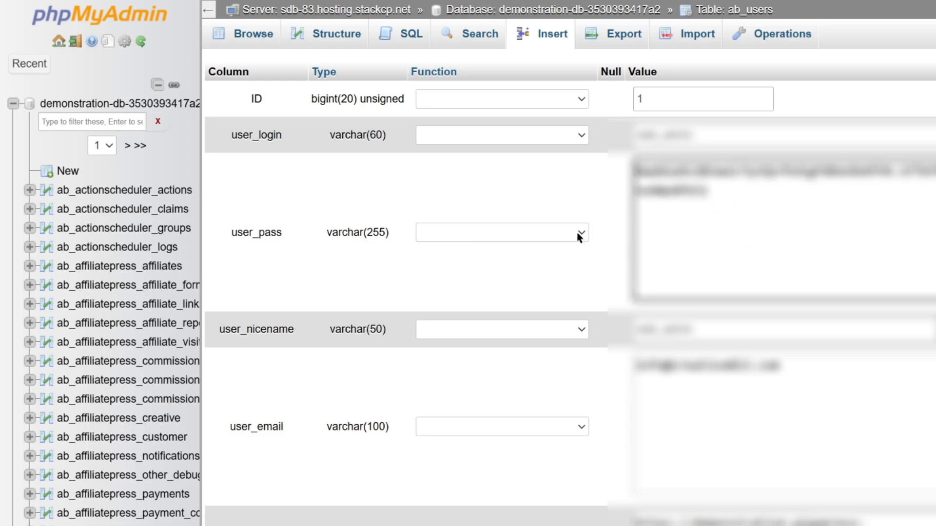
Set the Function for the ab_users user_pass field to MD5, then scroll toward Go
click(577, 232)
scroll(525, 439, down, 10)
scroll(521, 511, down, 10)
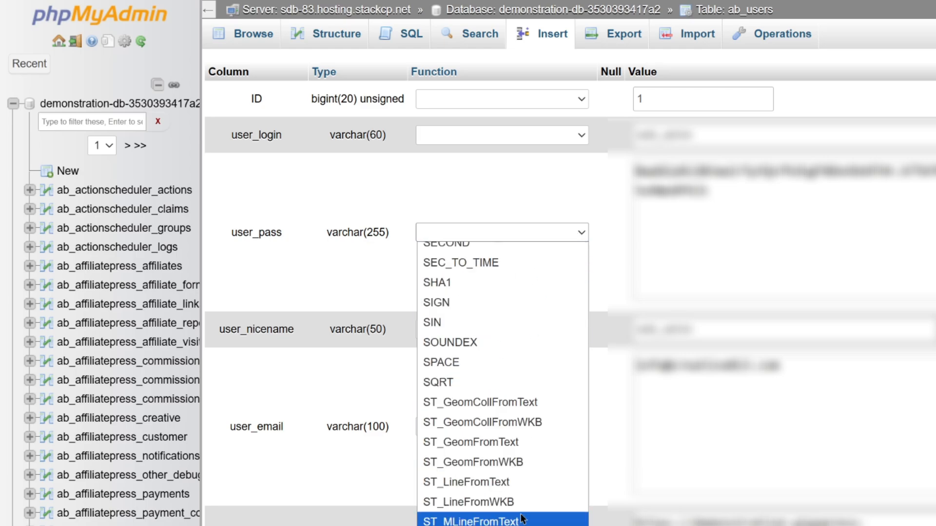
scroll(507, 494, up, 4)
scroll(508, 498, down, 10)
scroll(506, 493, up, 10)
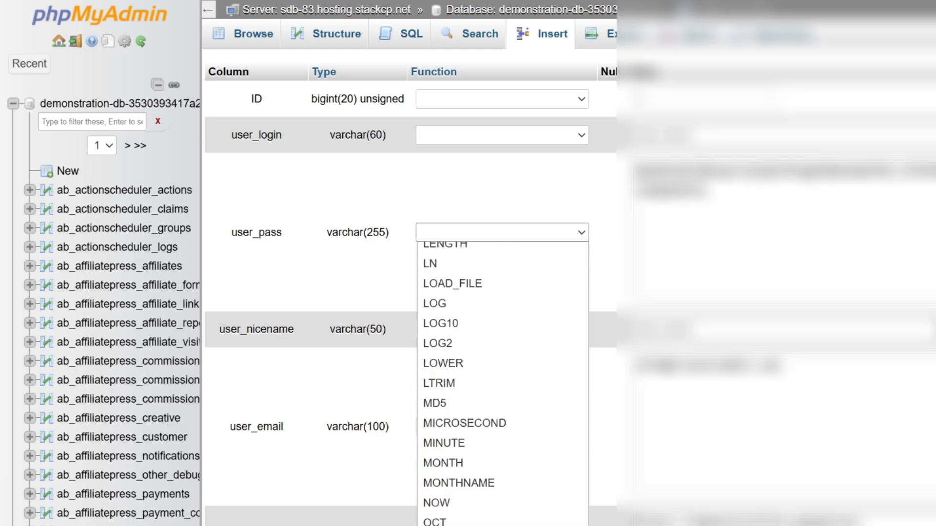
click(476, 404)
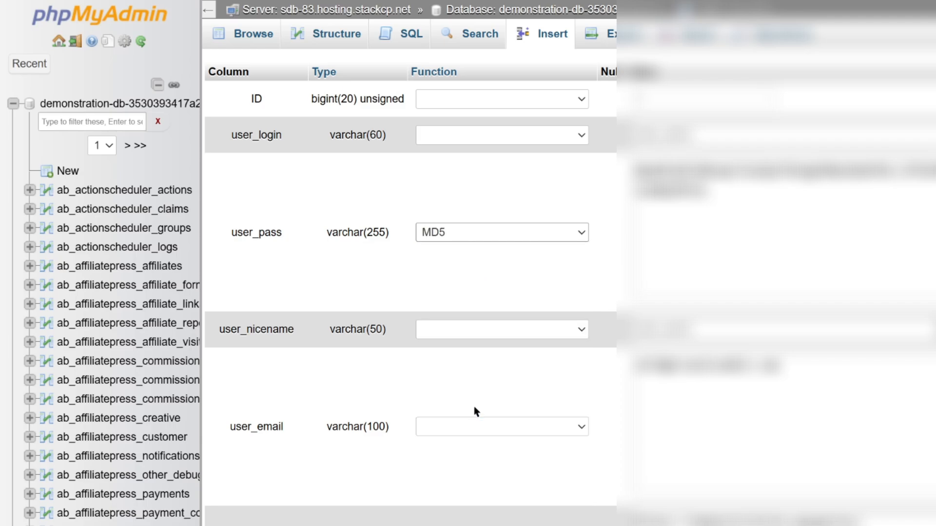
scroll(546, 453, down, 10)
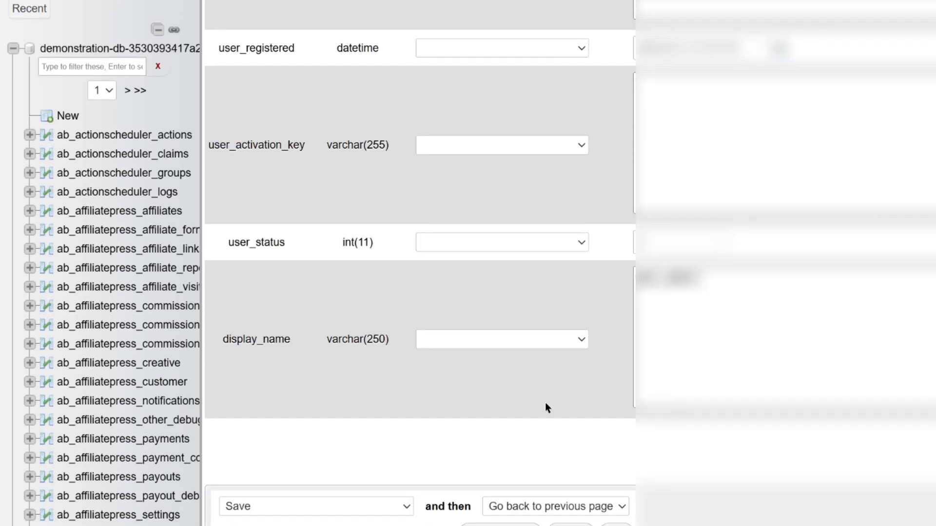
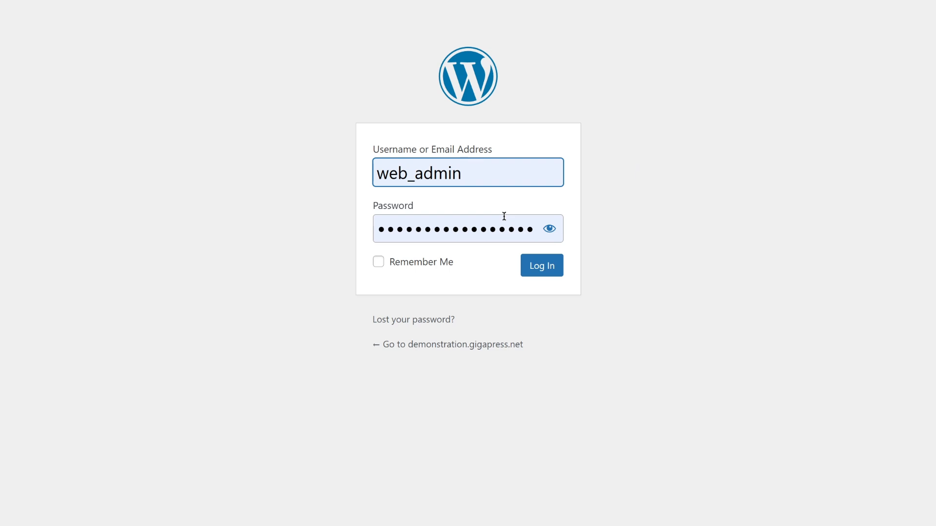
Log in as admin with the new password, with Remember Me ticked, reaching the Dashboard
click(380, 261)
click(561, 267)
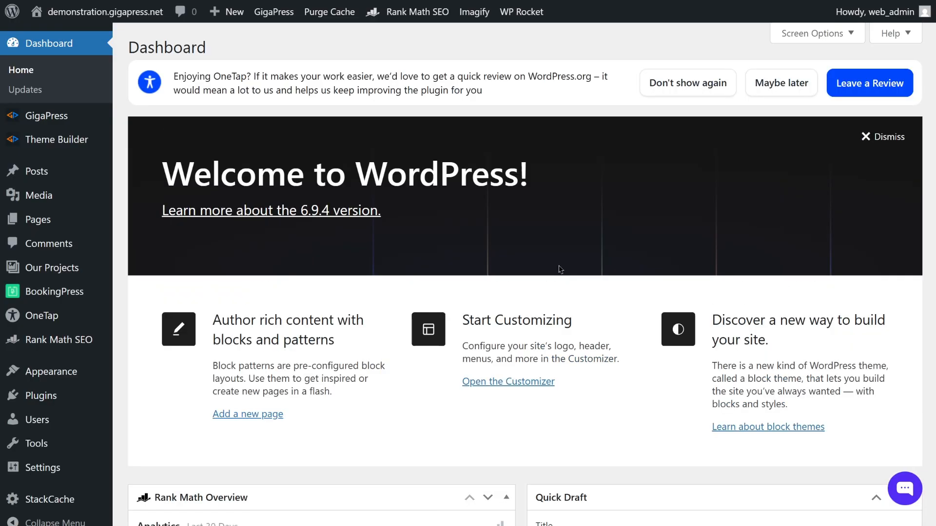
Postpone the OneTap review notice with 'Maybe later' and scroll through the Dashboard summaries
click(798, 89)
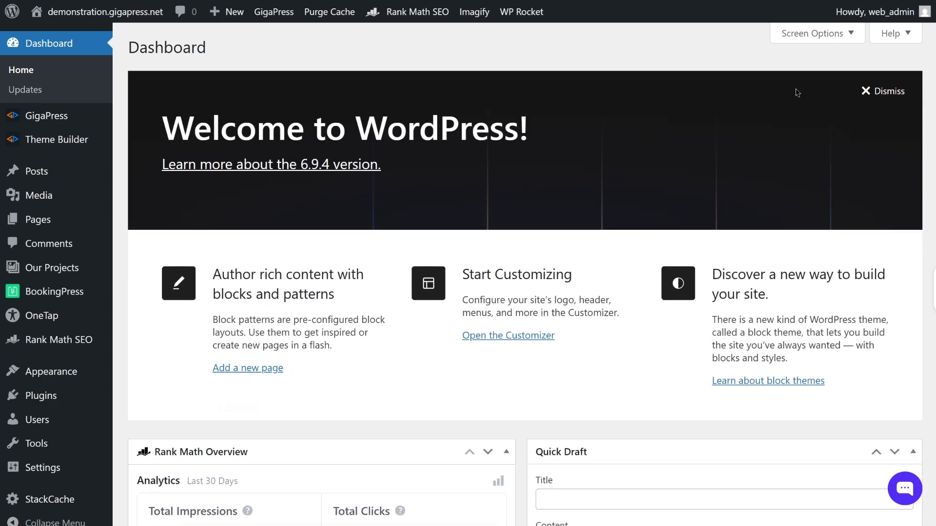
scroll(774, 317, down, 6)
scroll(769, 371, down, 12)
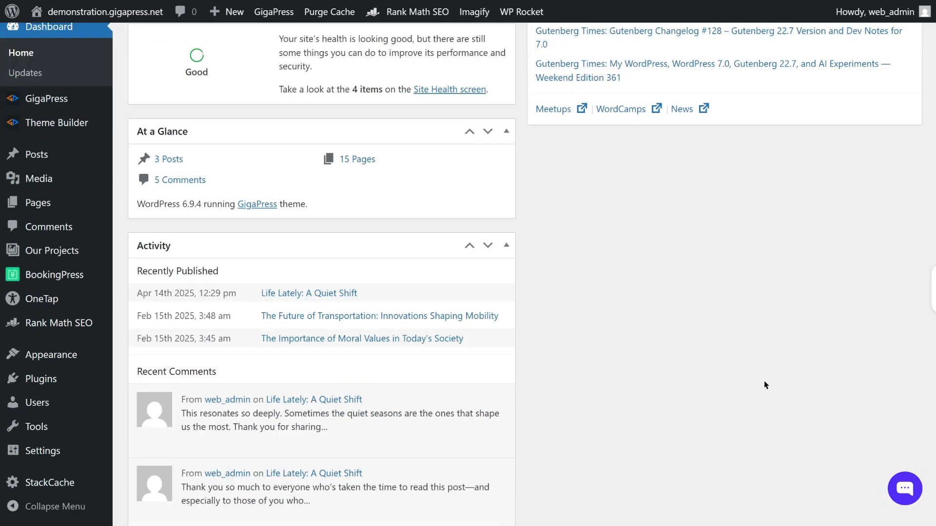
scroll(764, 385, down, 6)
scroll(760, 402, up, 20)
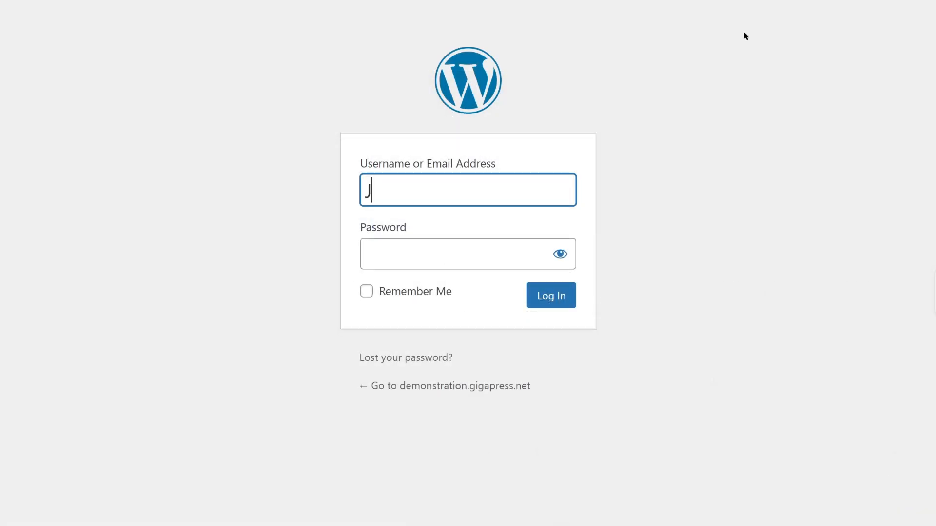
Enter another user's username and password on the login form and submit it
text(ames123)
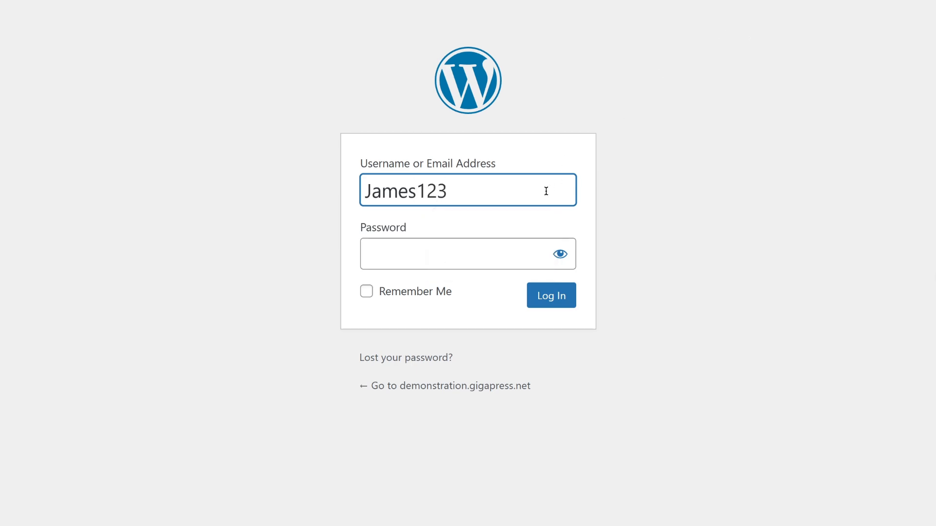
click(499, 245)
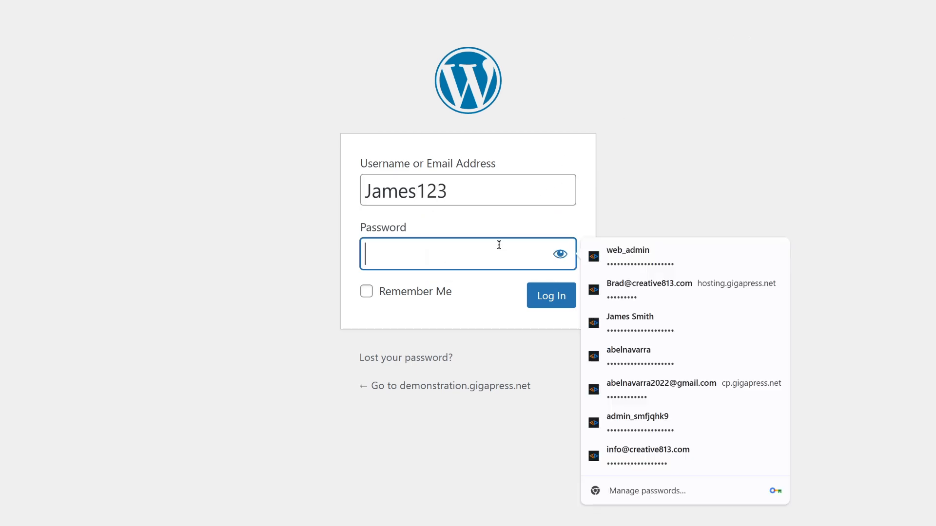
text(•••••)
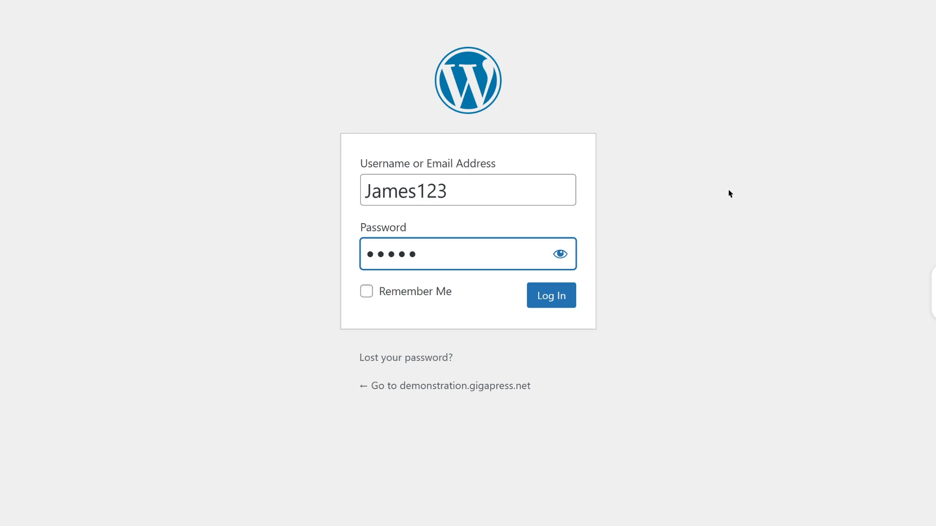
click(554, 299)
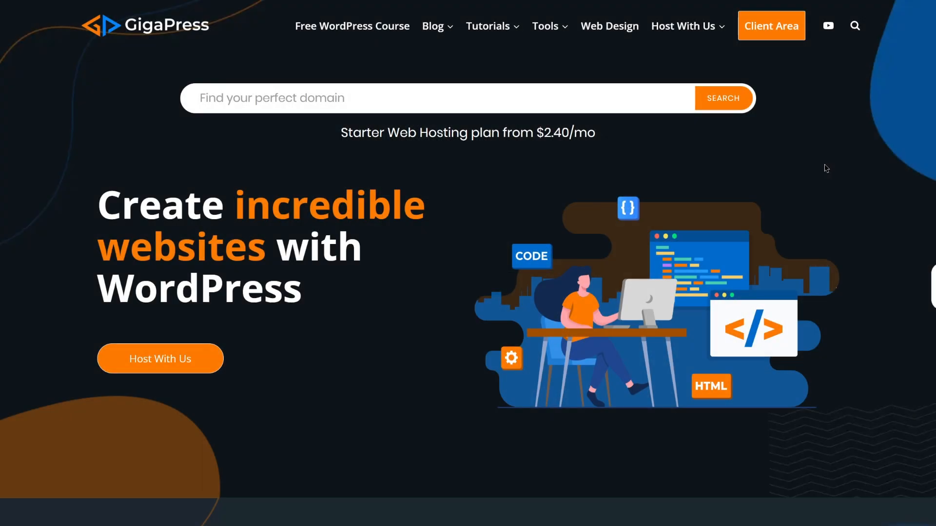
Scroll down the GigaPress homepage to the hosting section and open 'Wordpress Hosting'
scroll(825, 169, down, 8)
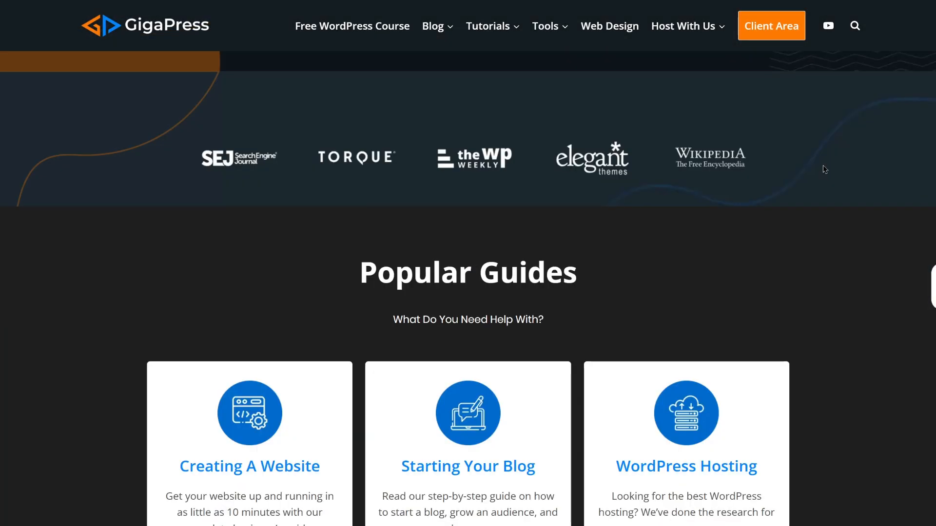
scroll(825, 169, down, 15)
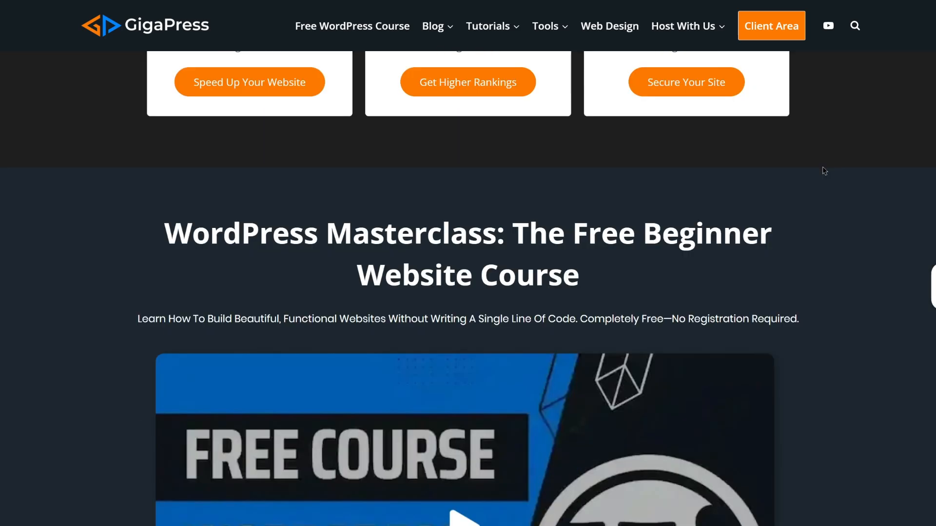
scroll(825, 171, down, 2)
scroll(824, 170, down, 12)
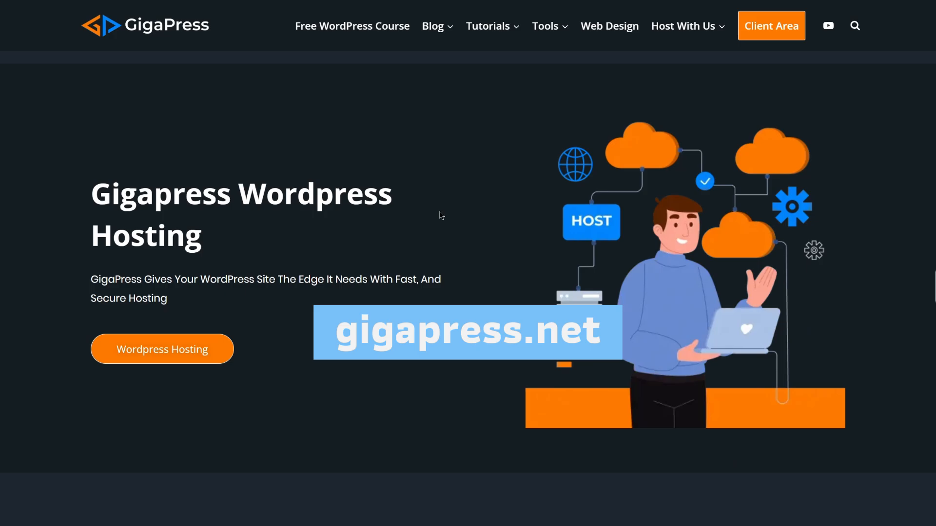
click(200, 354)
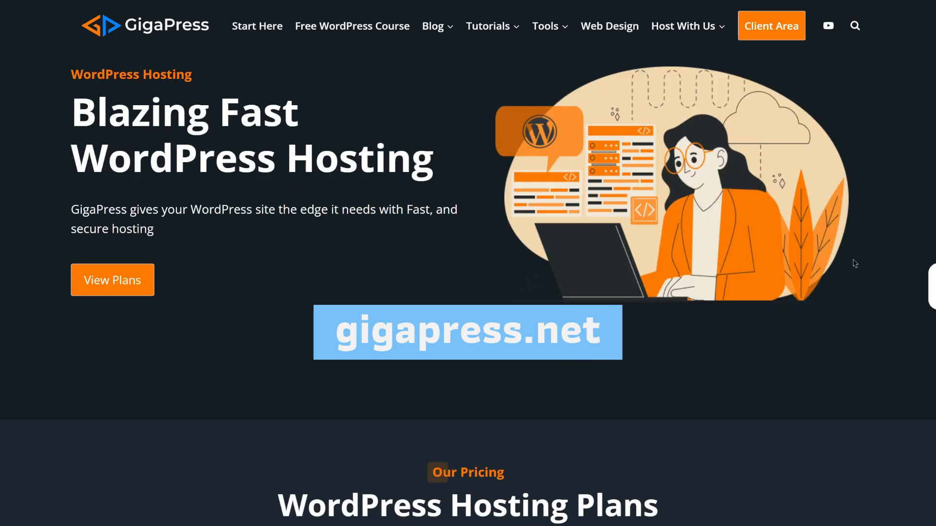